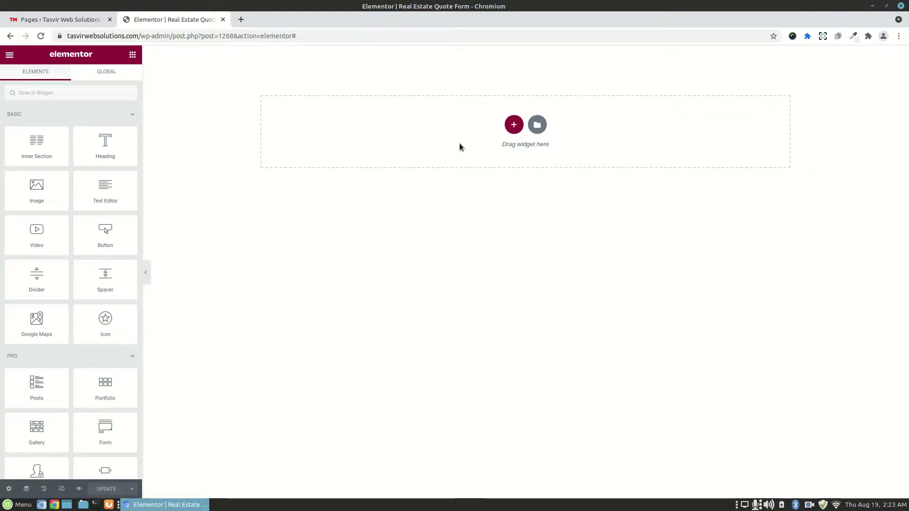
- Add a four-column section, then delete it again
{"action": "left_click", "coordinate": [514, 127]}
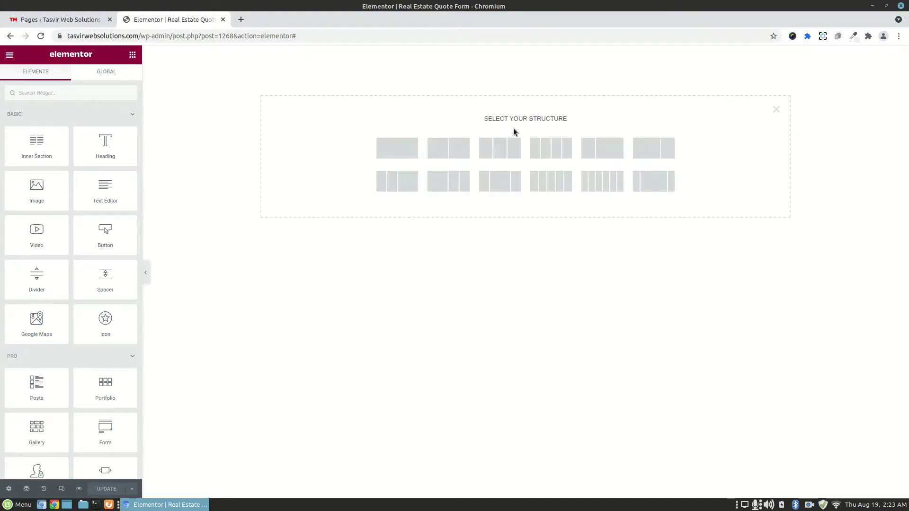
{"action": "left_click", "coordinate": [550, 149]}
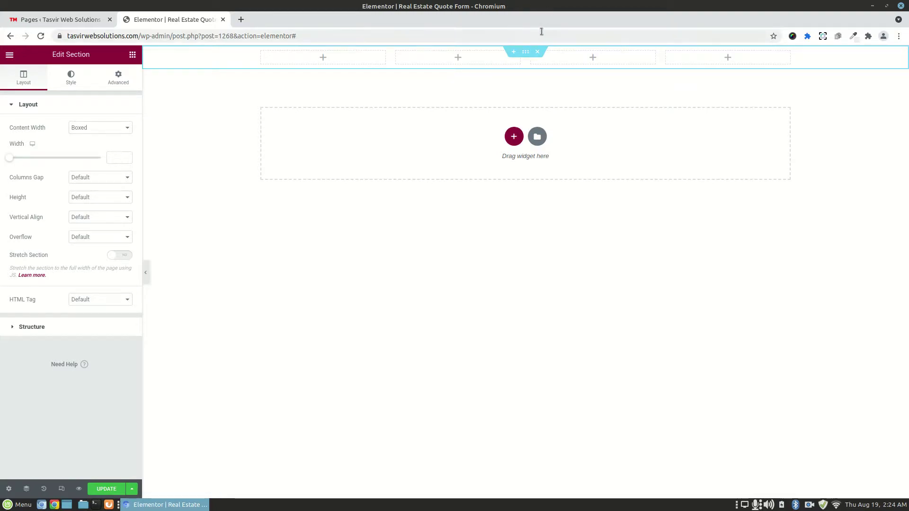
{"action": "left_click", "coordinate": [537, 53]}
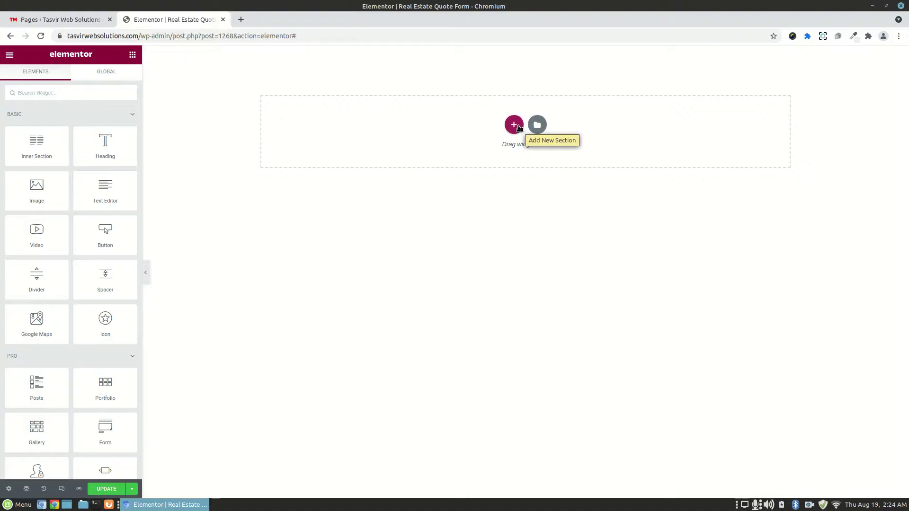
- Insert a single-column section with unlinked padding set to 50 px top and bottom
{"action": "left_click", "coordinate": [514, 125]}
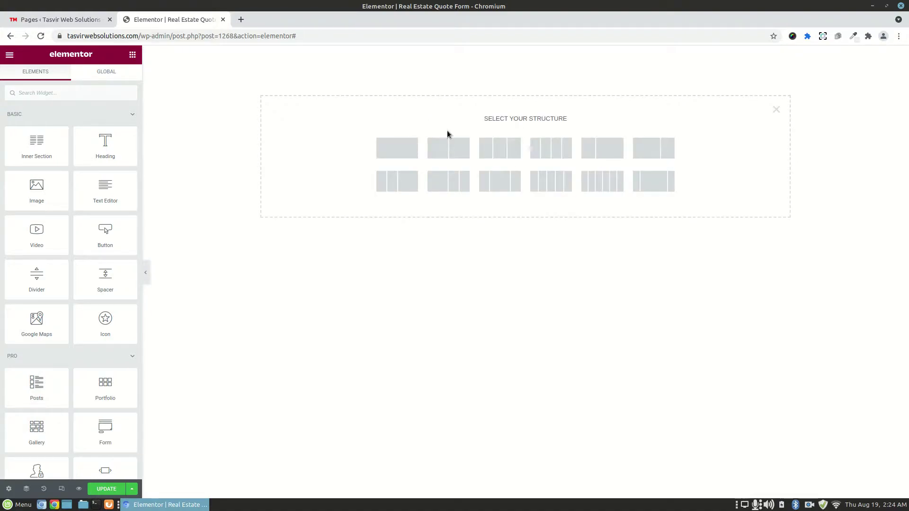
{"action": "left_click", "coordinate": [397, 148]}
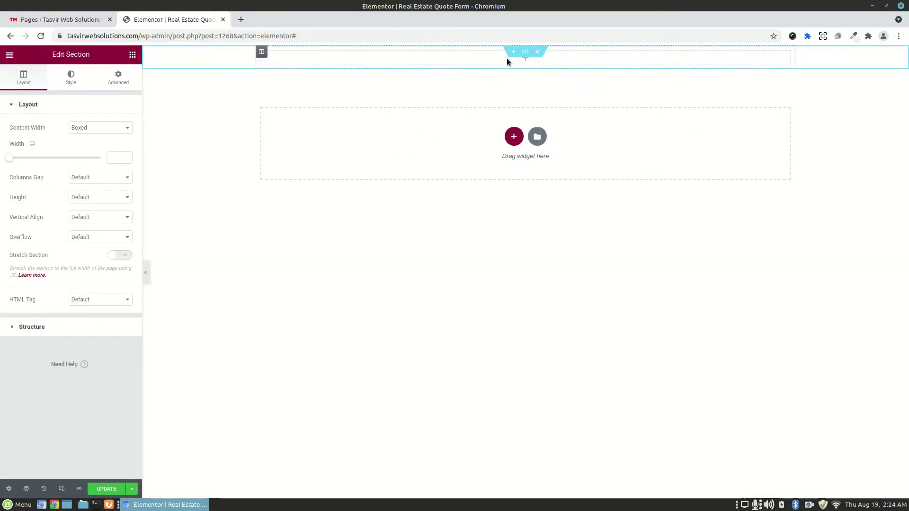
{"action": "left_click", "coordinate": [122, 83]}
{"action": "left_click", "coordinate": [122, 180]}
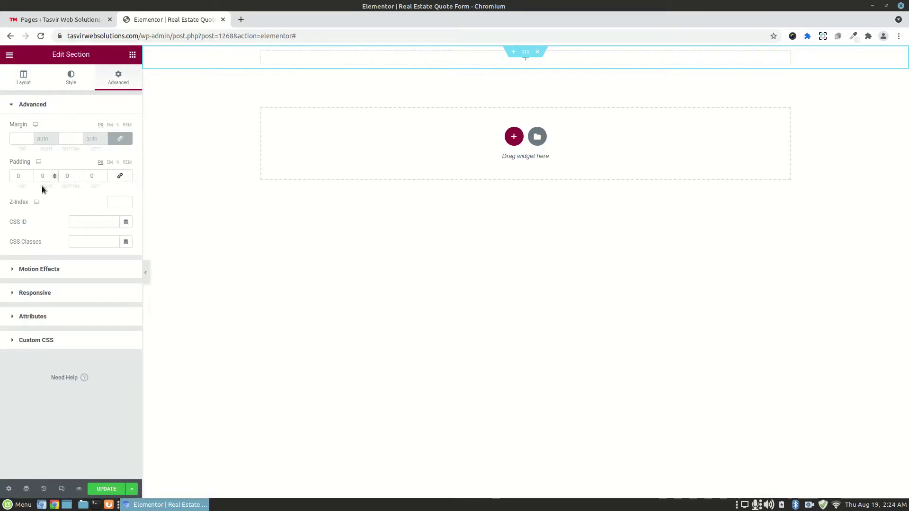
{"action": "left_click", "coordinate": [14, 175]}
{"action": "type", "text": "5"}
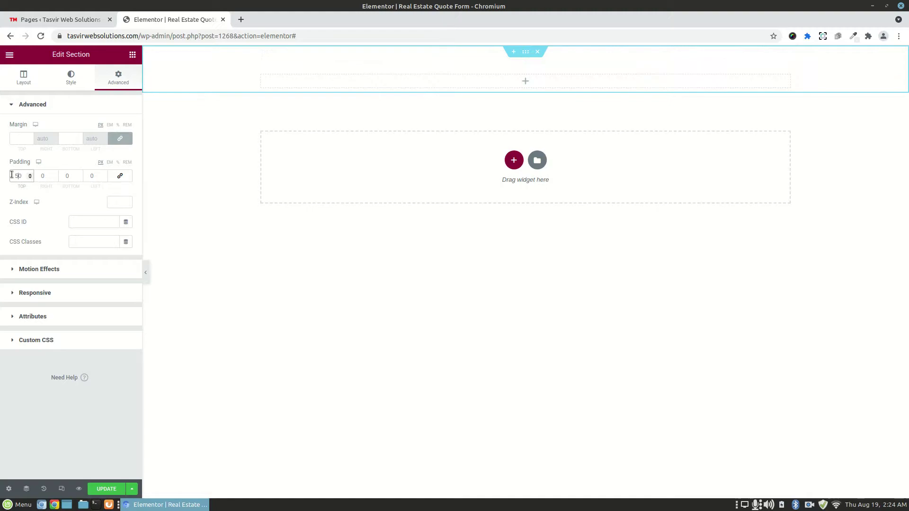
{"action": "left_click", "coordinate": [61, 178]}
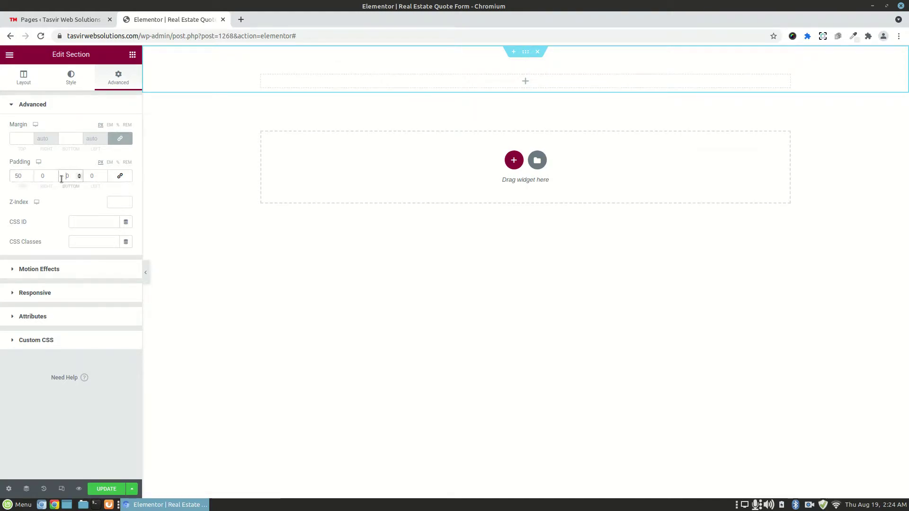
{"action": "type", "text": "5"}
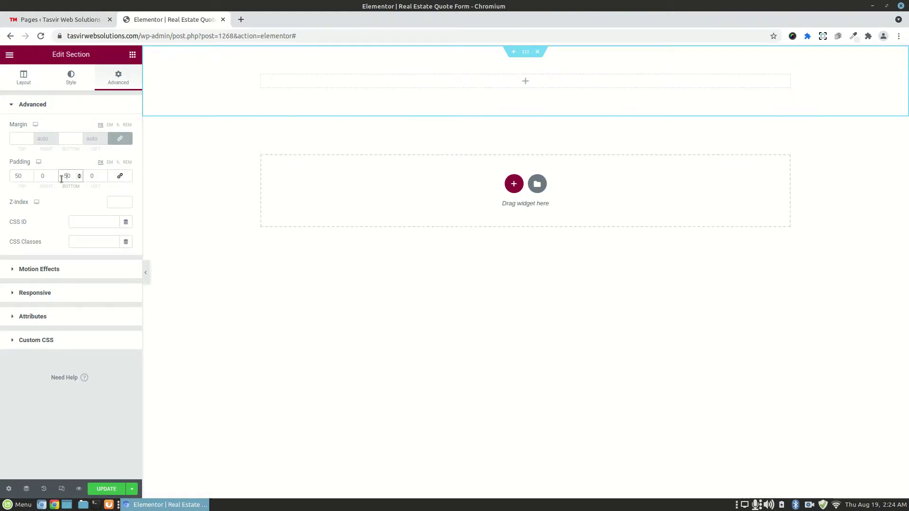
- Drop an Image widget into the section showing green-tea.png from the Media Library
{"action": "left_click", "coordinate": [132, 54]}
{"action": "left_click_drag", "start_coordinate": [37, 192], "coordinate": [351, 88]}
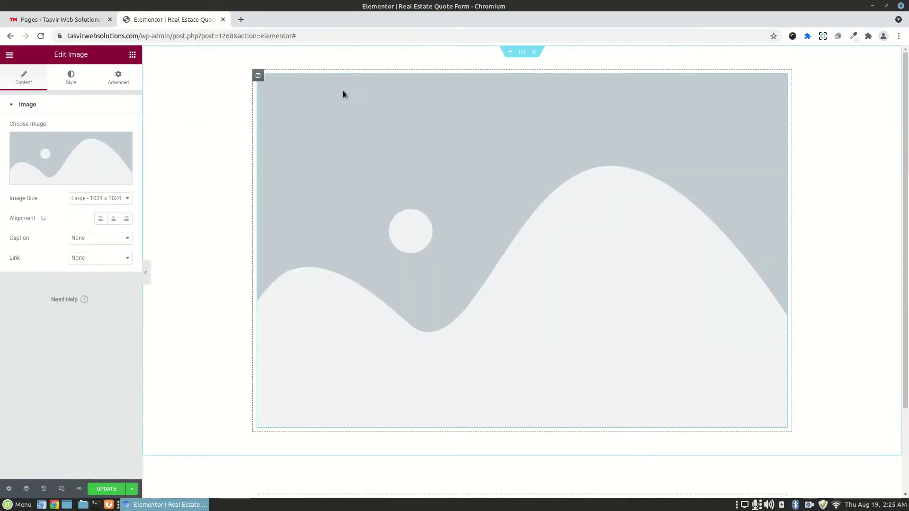
{"action": "left_click", "coordinate": [77, 149]}
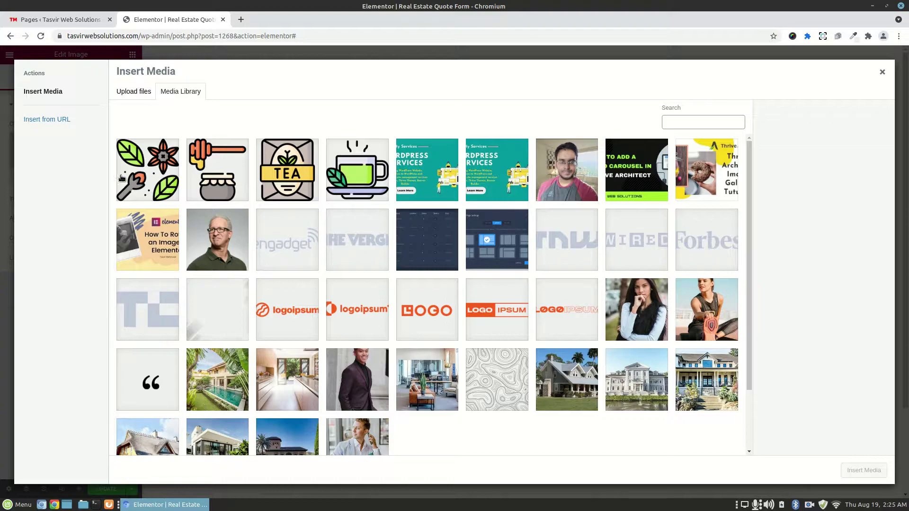
{"action": "left_click", "coordinate": [345, 185]}
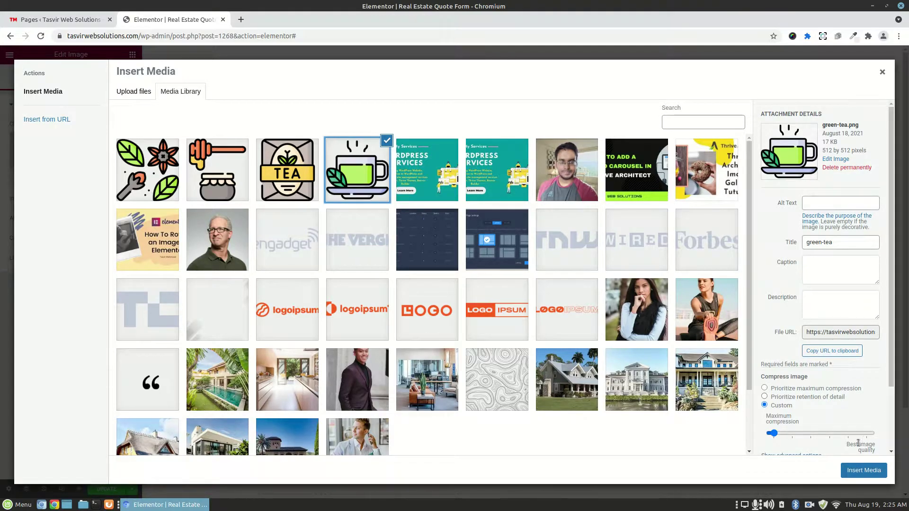
{"action": "left_click", "coordinate": [858, 472]}
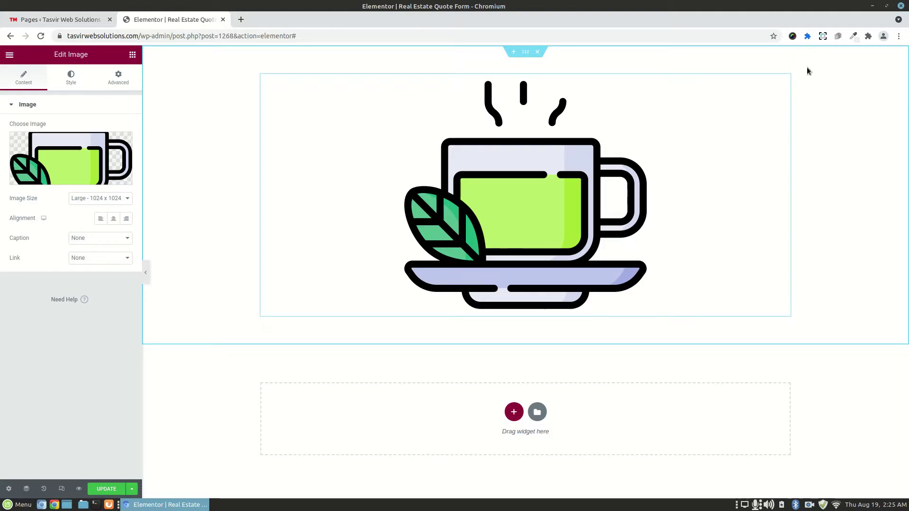
{"action": "mouse_move", "coordinate": [526, 195]}
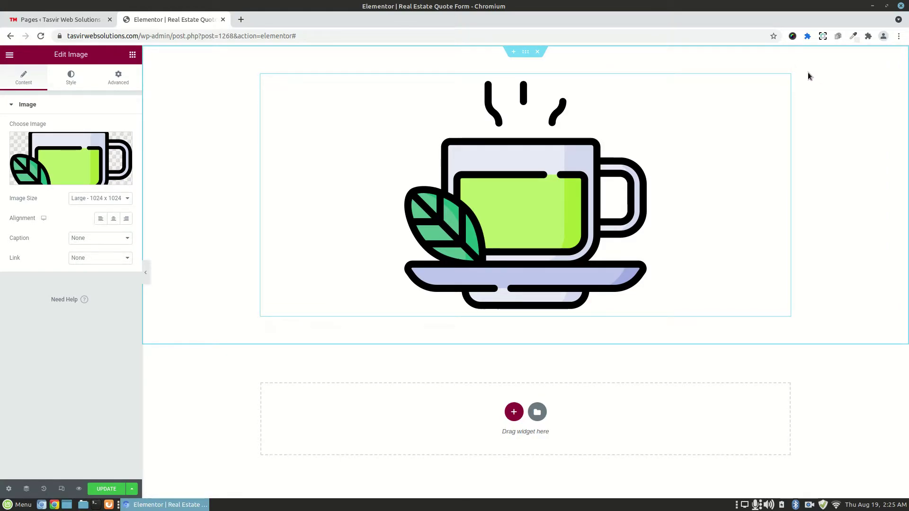
{"action": "mouse_move", "coordinate": [784, 78]}
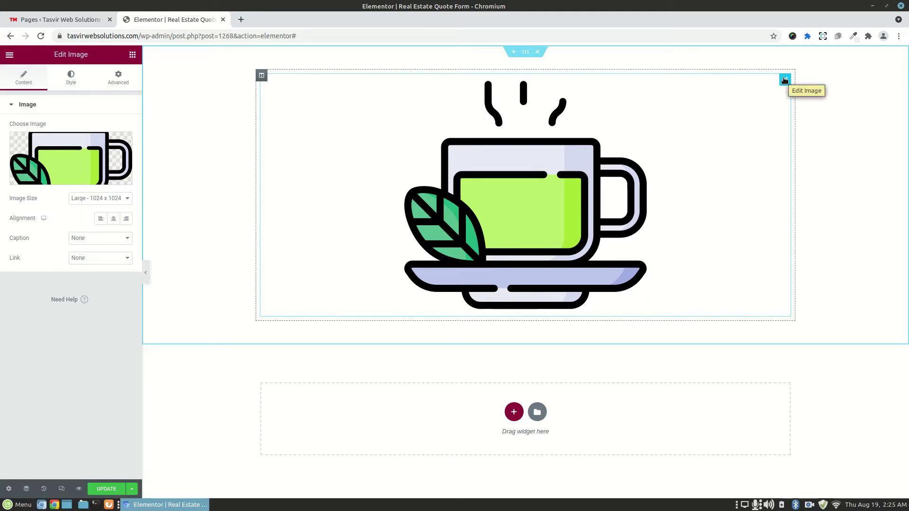
- Set the tea cup image's Advanced Positioning width to Inline (auto)
{"action": "left_click", "coordinate": [117, 79]}
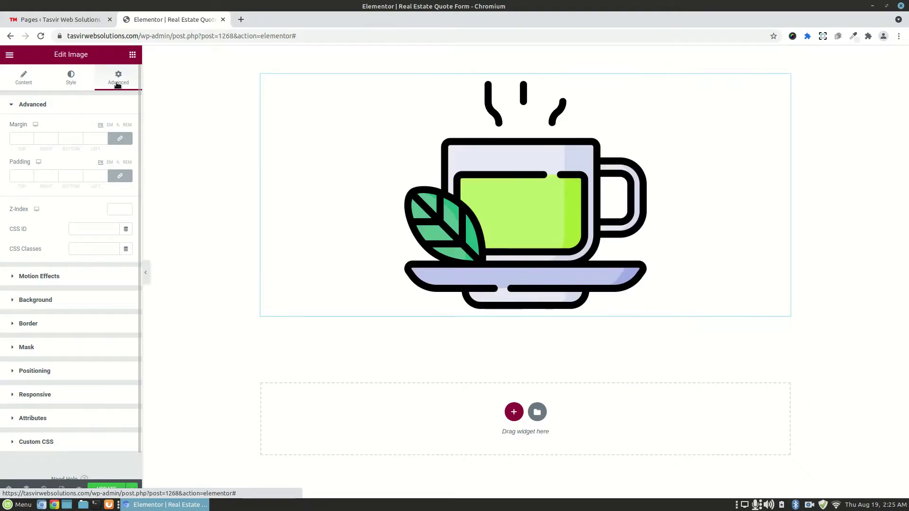
{"action": "left_click", "coordinate": [85, 373]}
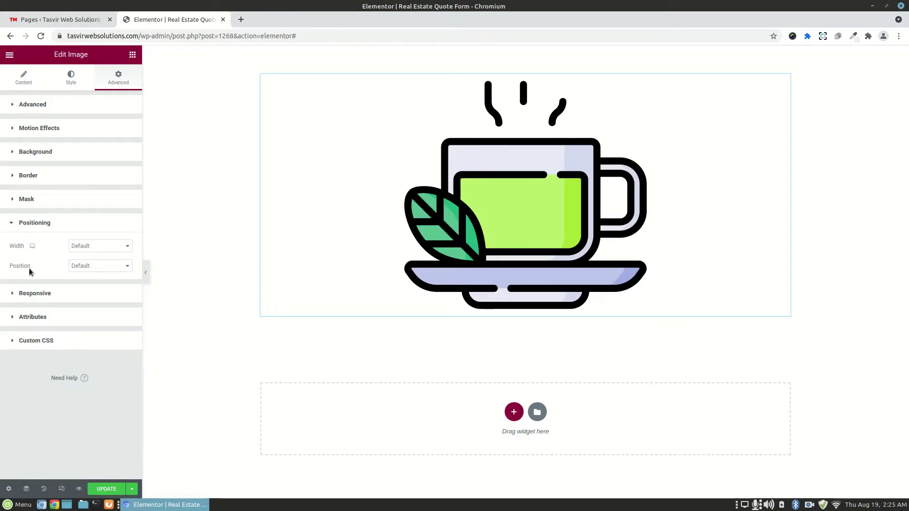
{"action": "left_click", "coordinate": [79, 247]}
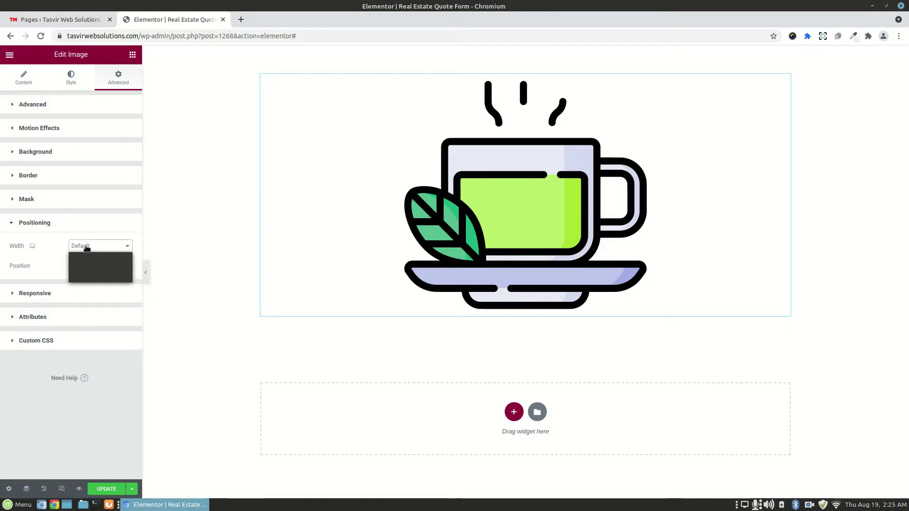
{"action": "left_click", "coordinate": [83, 271]}
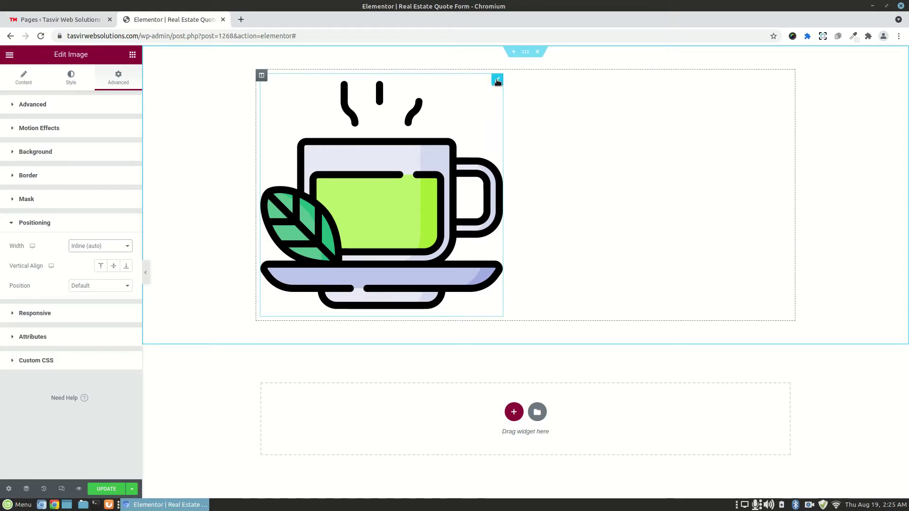
- Duplicate the tea cup image three times to make four image widgets
{"action": "right_click", "coordinate": [496, 81]}
{"action": "left_click", "coordinate": [523, 104]}
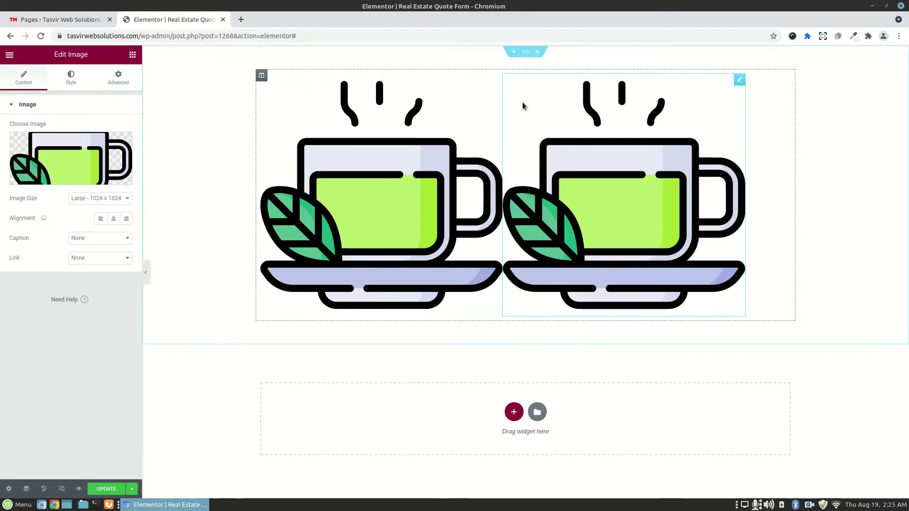
{"action": "right_click", "coordinate": [739, 79]}
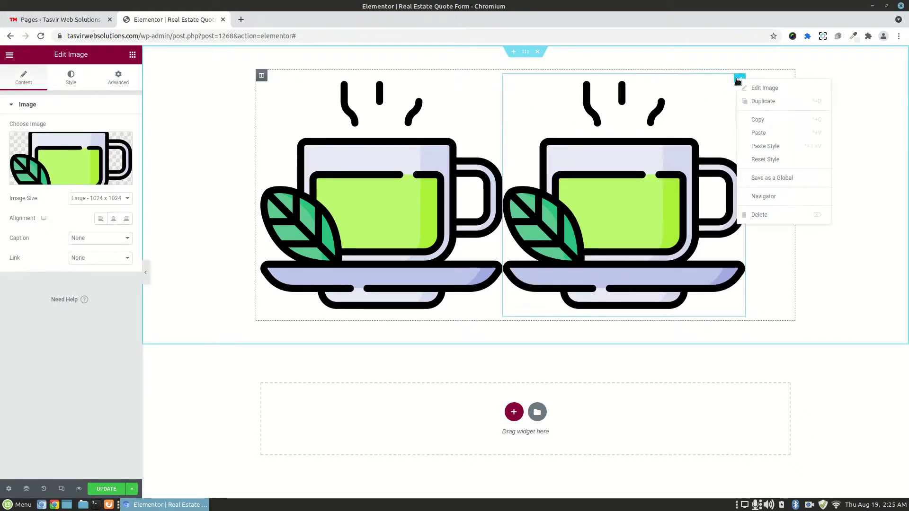
{"action": "left_click", "coordinate": [763, 101]}
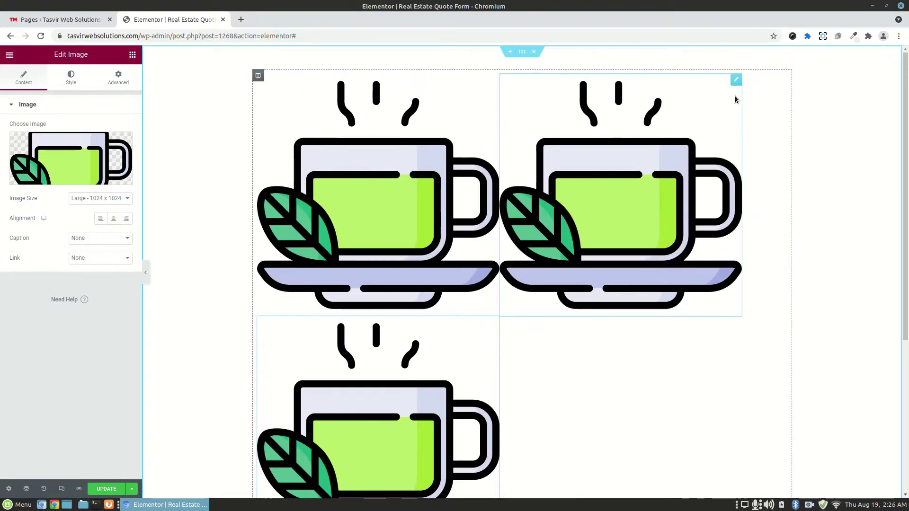
{"action": "right_click", "coordinate": [739, 81]}
{"action": "left_click", "coordinate": [745, 101]}
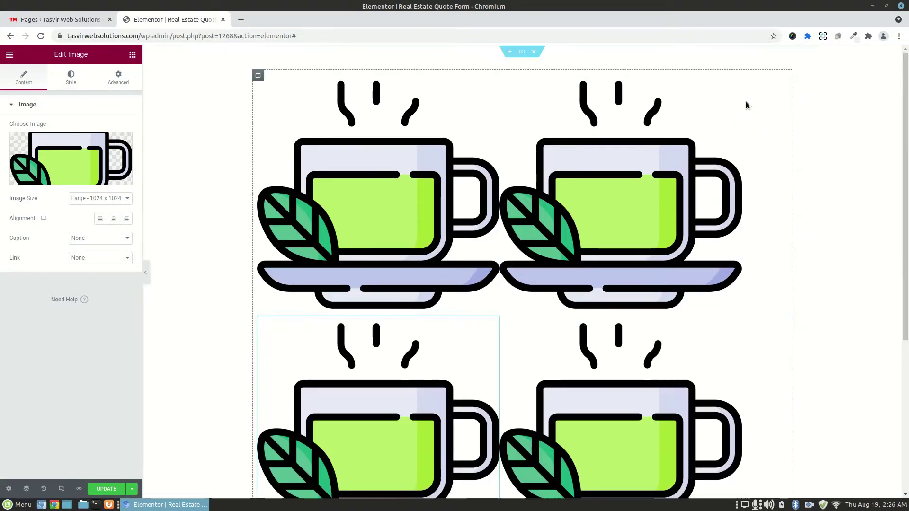
{"action": "scroll", "coordinate": [640, 195], "scroll_direction": "down", "scroll_amount": 2}
{"action": "scroll", "coordinate": [640, 195], "scroll_direction": "up", "scroll_amount": 2}
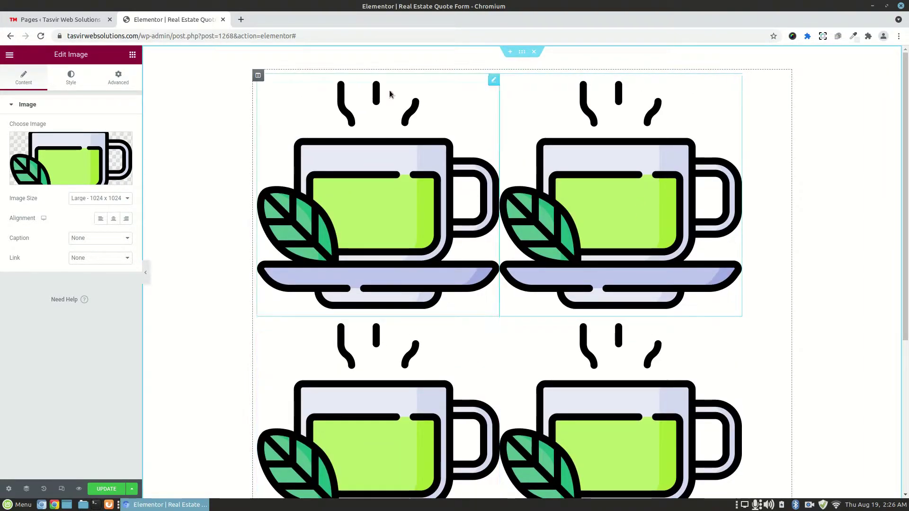
- Replace the second copy's picture with the tea box image
{"action": "left_click", "coordinate": [71, 158]}
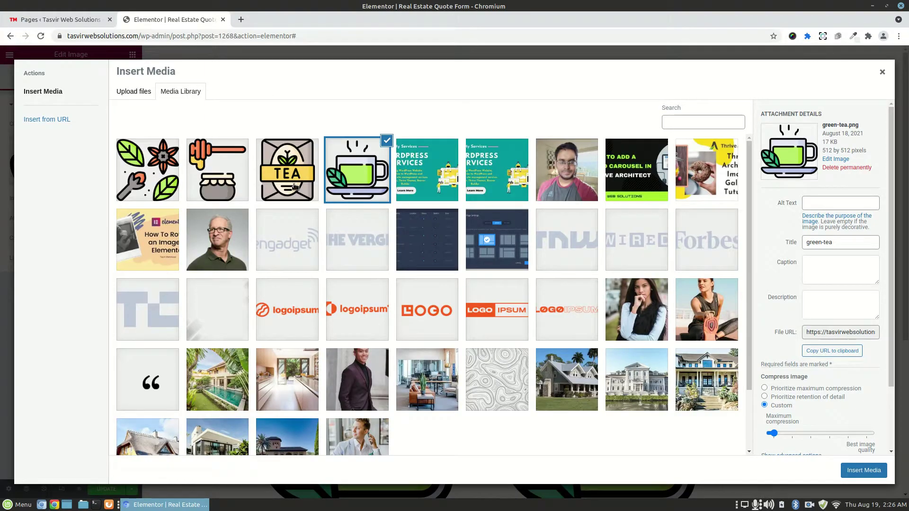
{"action": "left_click", "coordinate": [293, 183]}
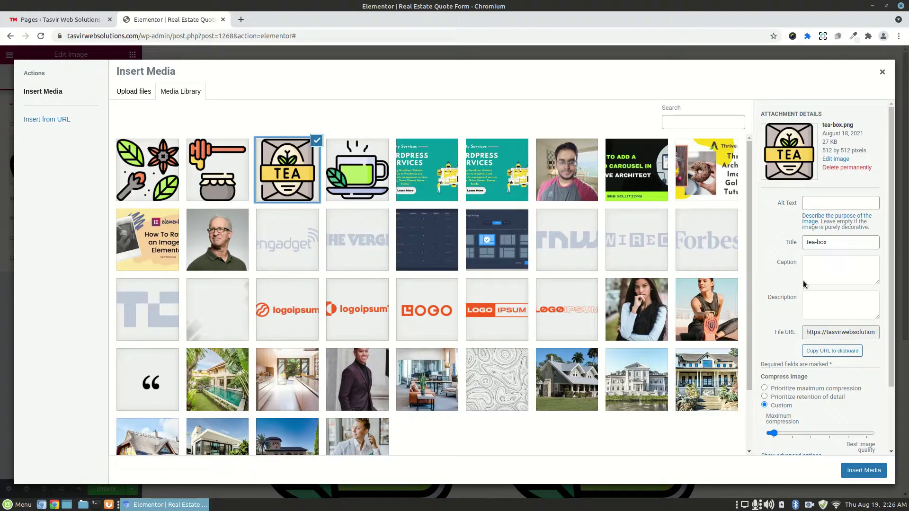
{"action": "left_click", "coordinate": [863, 470]}
{"action": "scroll", "coordinate": [501, 308], "scroll_direction": "down", "scroll_amount": 4}
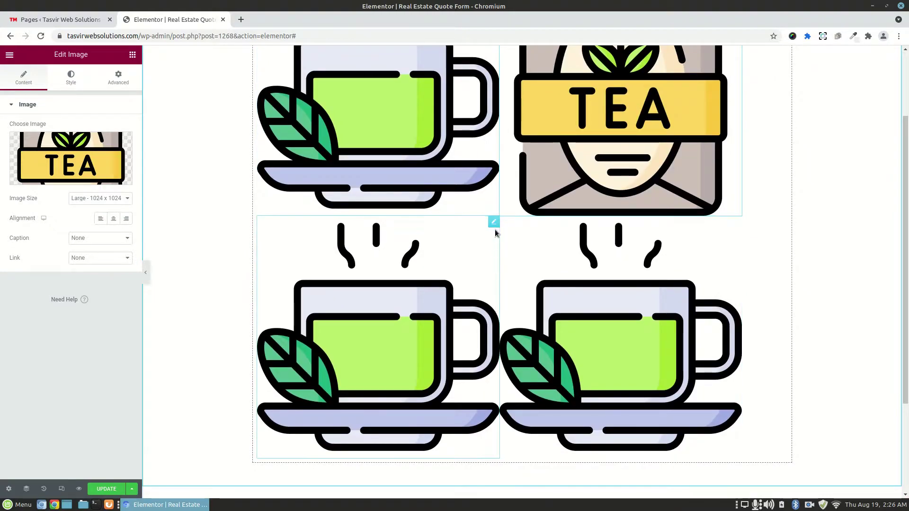
- Replace the bottom-left copy's picture with the honey icon
{"action": "left_click", "coordinate": [494, 227]}
{"action": "left_click", "coordinate": [98, 169]}
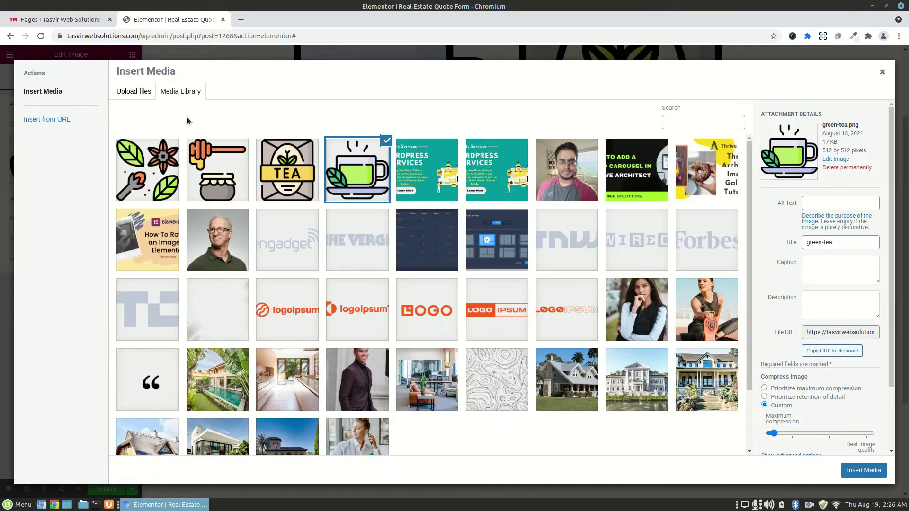
{"action": "left_click", "coordinate": [211, 163]}
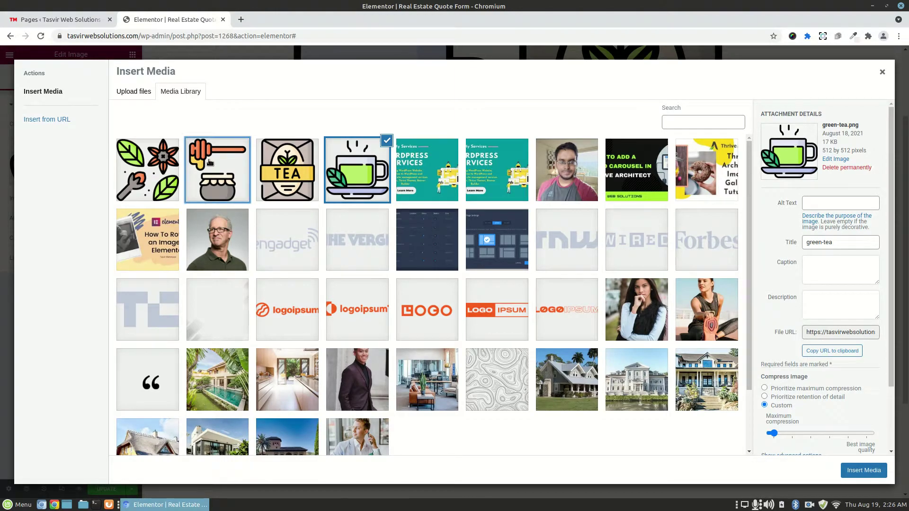
{"action": "left_click", "coordinate": [863, 470]}
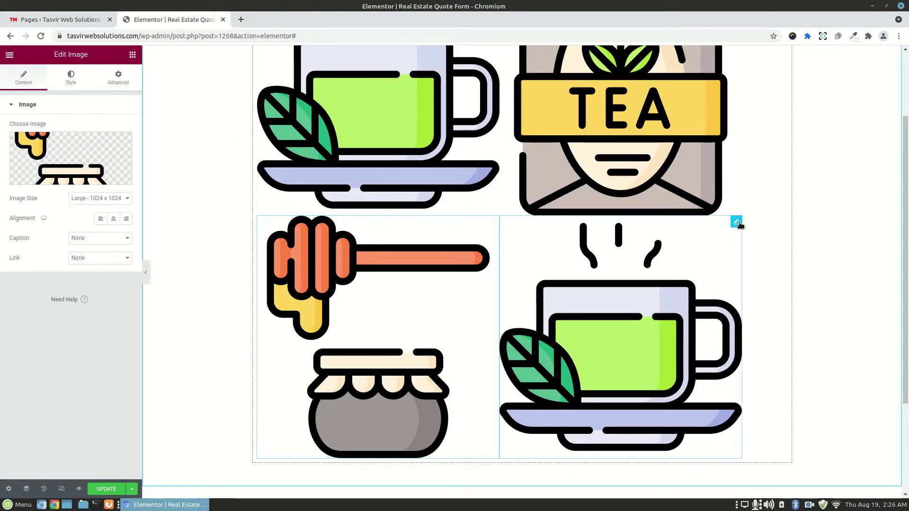
- Replace the bottom-right copy's picture with the leaf-and-flower tea icon
{"action": "left_click", "coordinate": [736, 222]}
{"action": "left_click", "coordinate": [71, 161]}
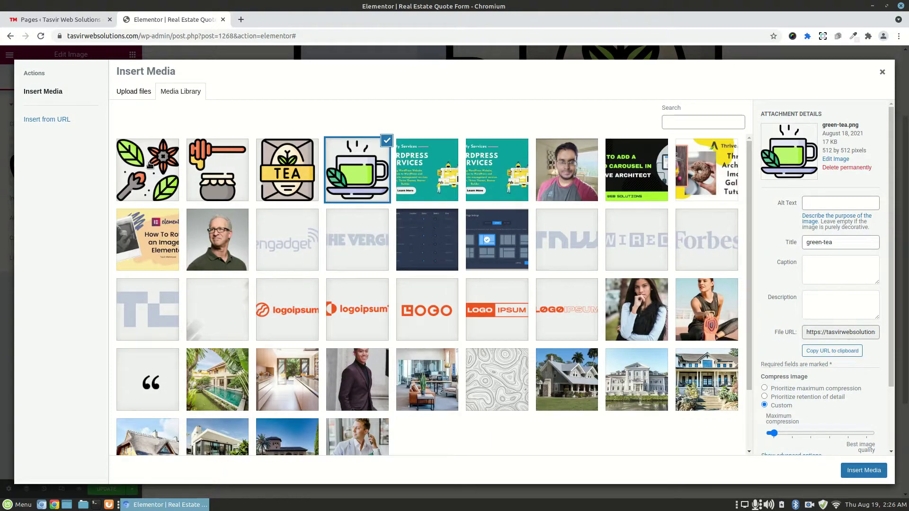
{"action": "left_click", "coordinate": [148, 163]}
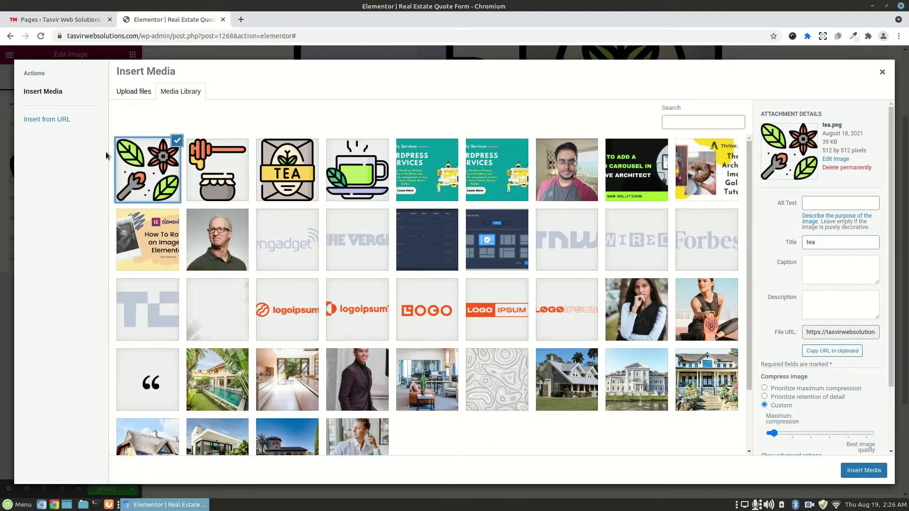
{"action": "left_click", "coordinate": [860, 471]}
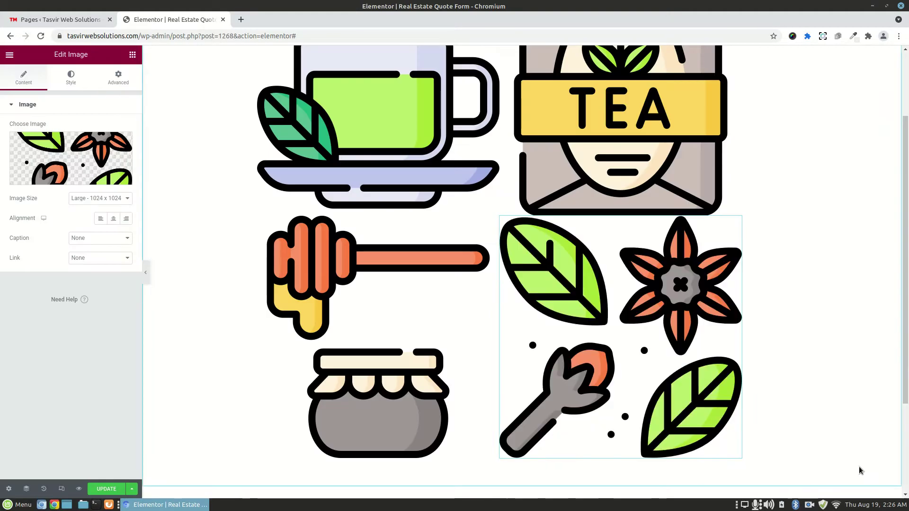
{"action": "scroll", "coordinate": [503, 289], "scroll_direction": "up", "scroll_amount": 4}
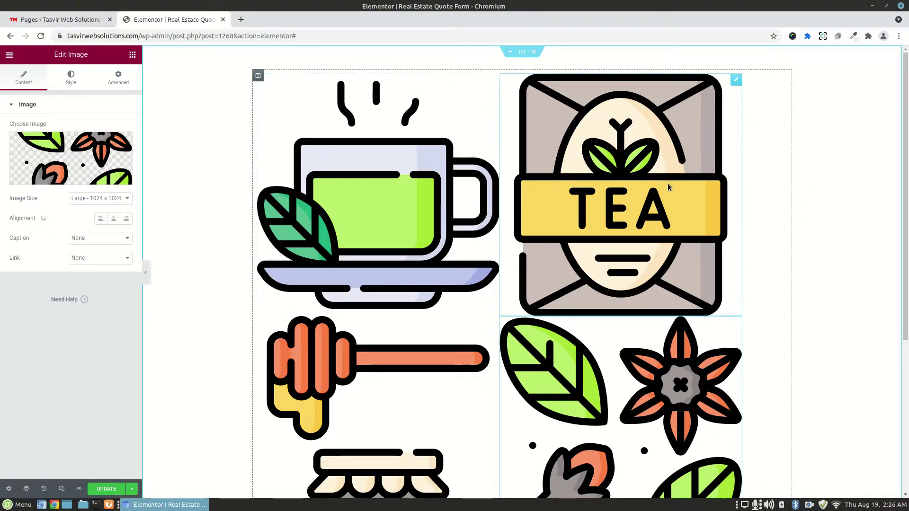
- Set the tea cup image's Positioning width to Custom, 25%
{"action": "scroll", "coordinate": [643, 213], "scroll_direction": "down", "scroll_amount": 3}
{"action": "scroll", "coordinate": [432, 320], "scroll_direction": "up", "scroll_amount": 3}
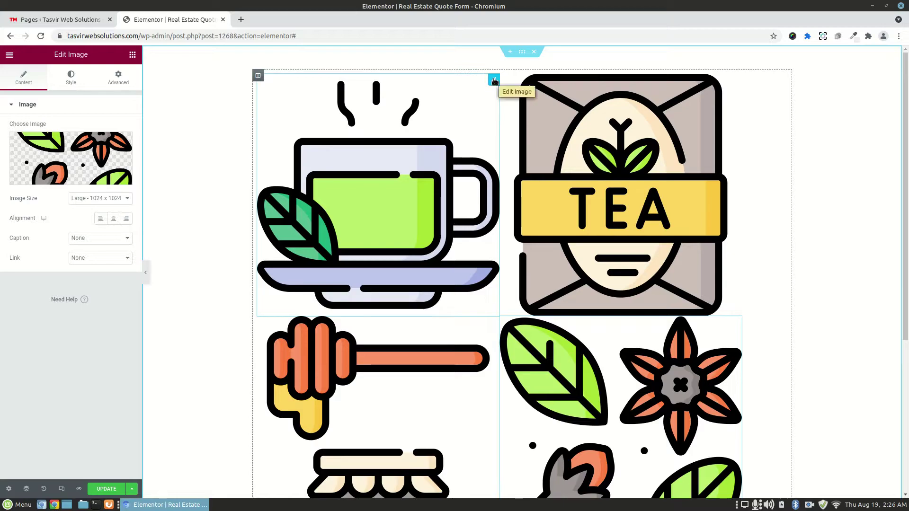
{"action": "left_click", "coordinate": [494, 81]}
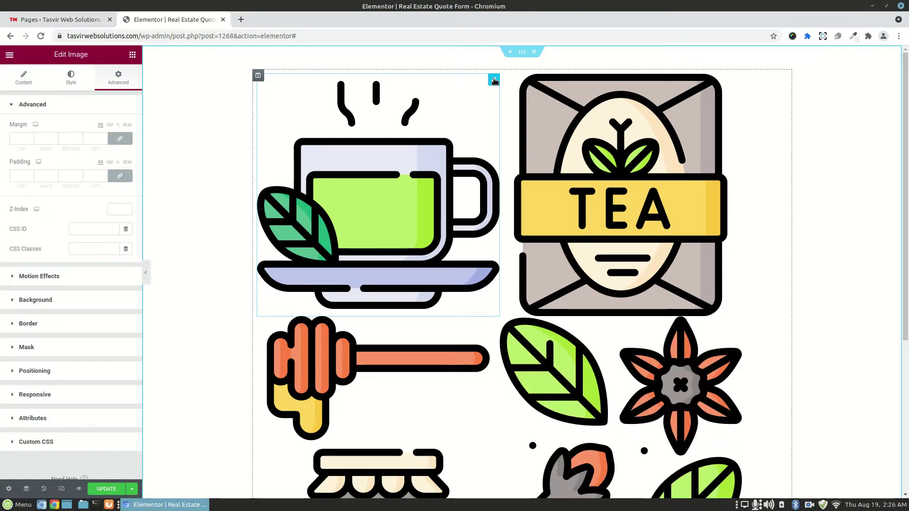
{"action": "left_click", "coordinate": [92, 376]}
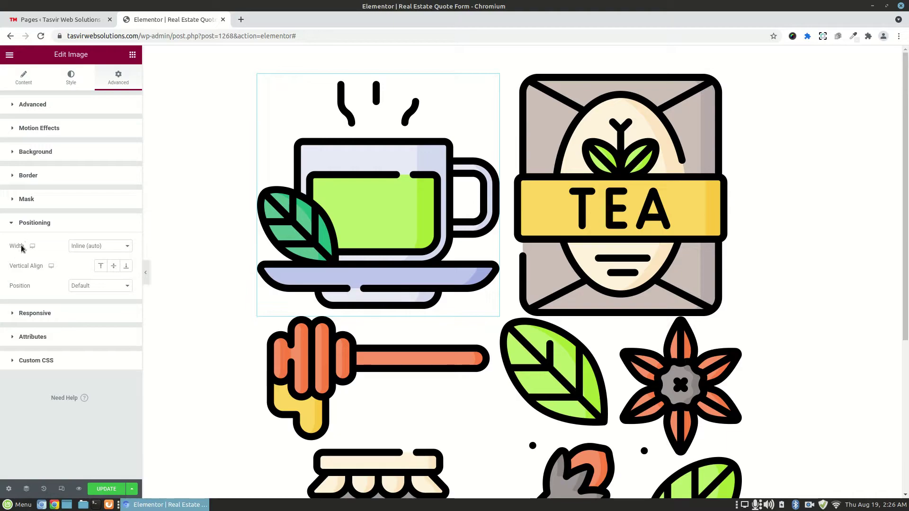
{"action": "left_click", "coordinate": [95, 245]}
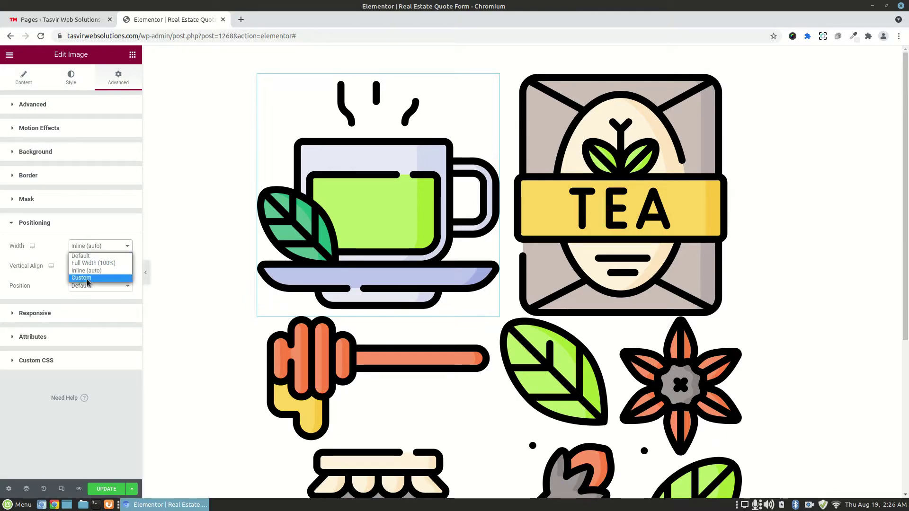
{"action": "left_click", "coordinate": [88, 279]}
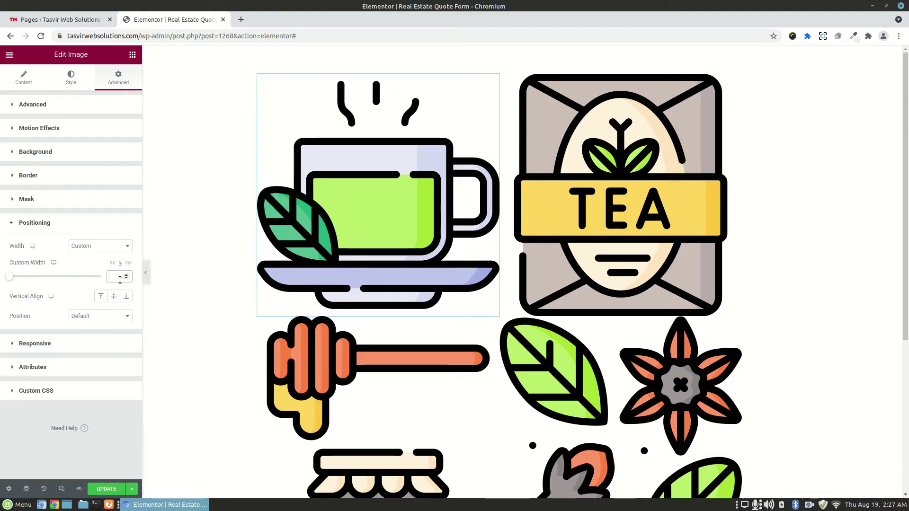
{"action": "left_click", "coordinate": [116, 276]}
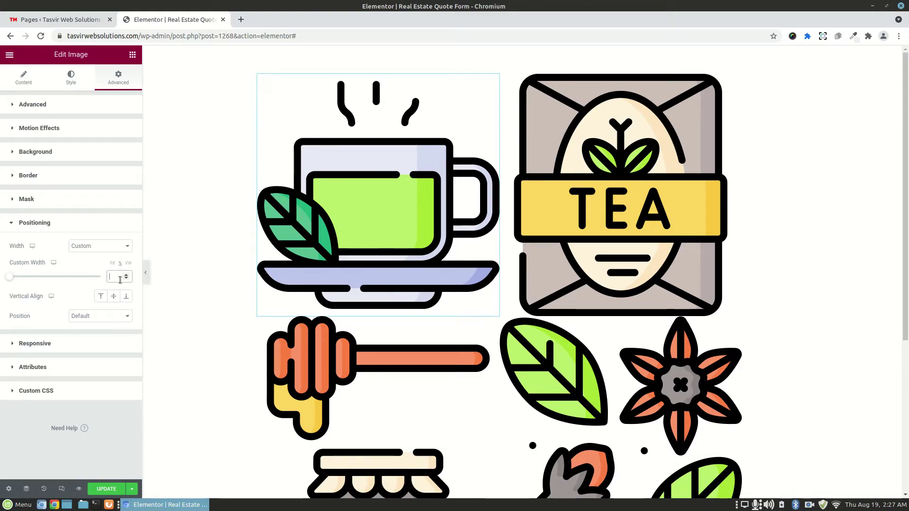
{"action": "type", "text": "25"}
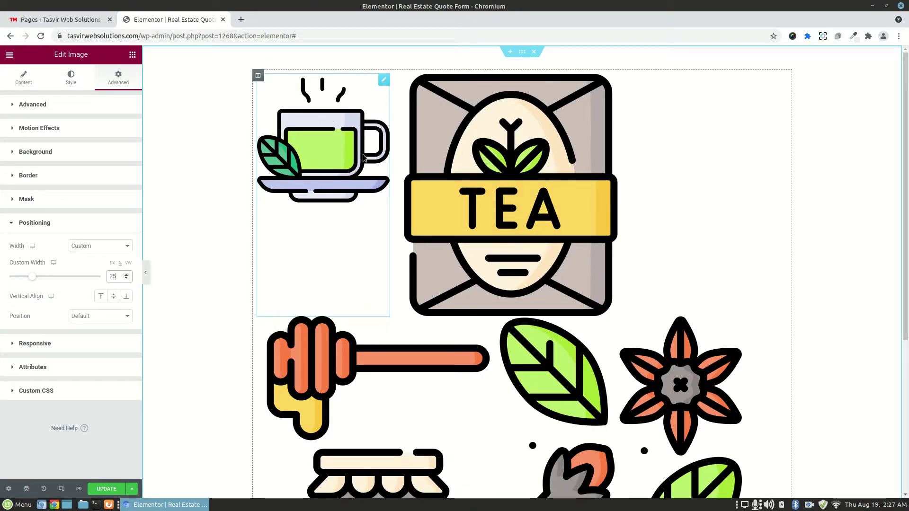
{"action": "mouse_move", "coordinate": [383, 80]}
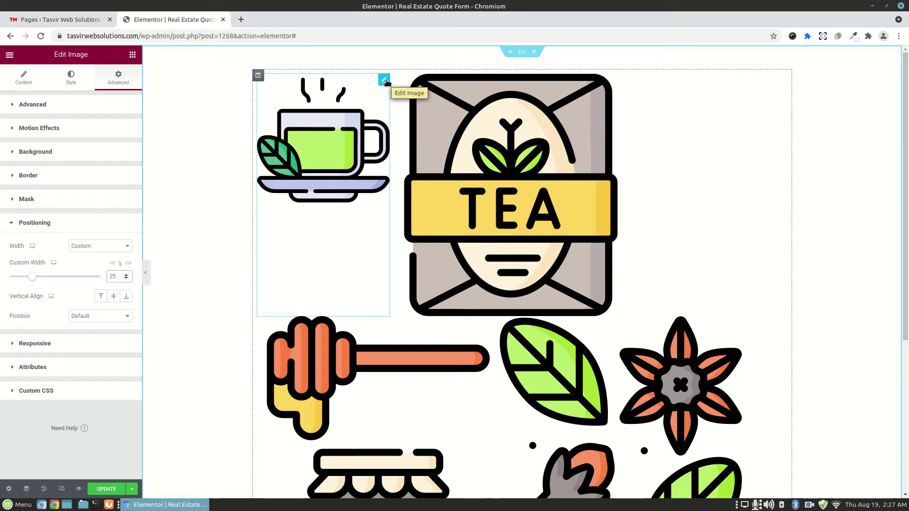
- Copy the tea cup widget and paste its style onto the TEA, honey and leaf-and-flower images
{"action": "right_click", "coordinate": [386, 81]}
{"action": "left_click", "coordinate": [419, 122]}
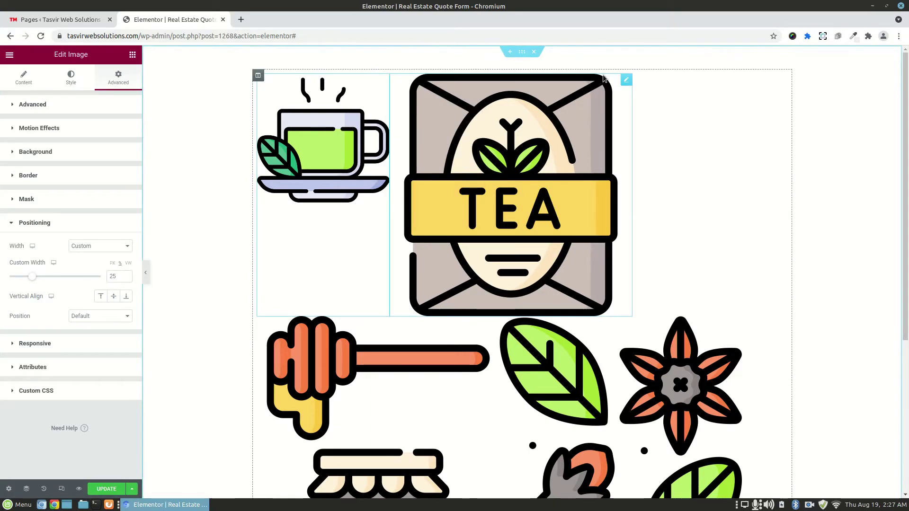
{"action": "right_click", "coordinate": [626, 79]}
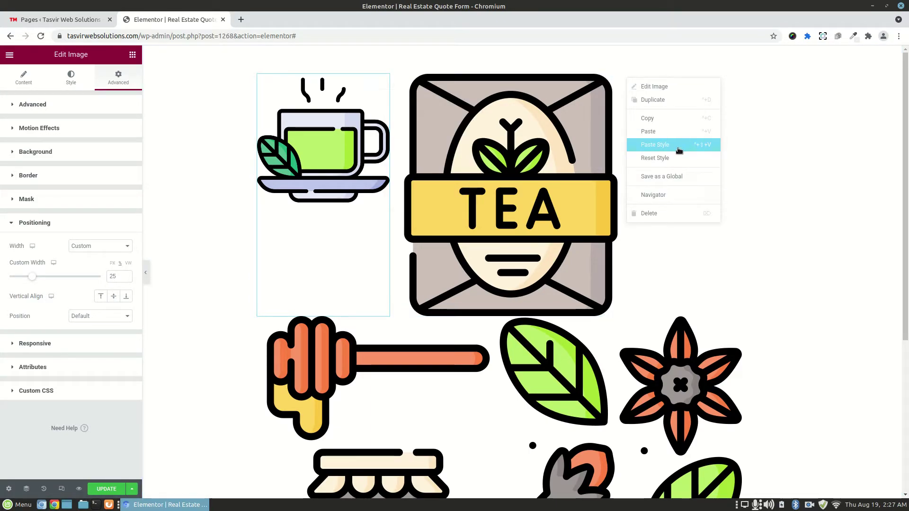
{"action": "left_click", "coordinate": [679, 147]}
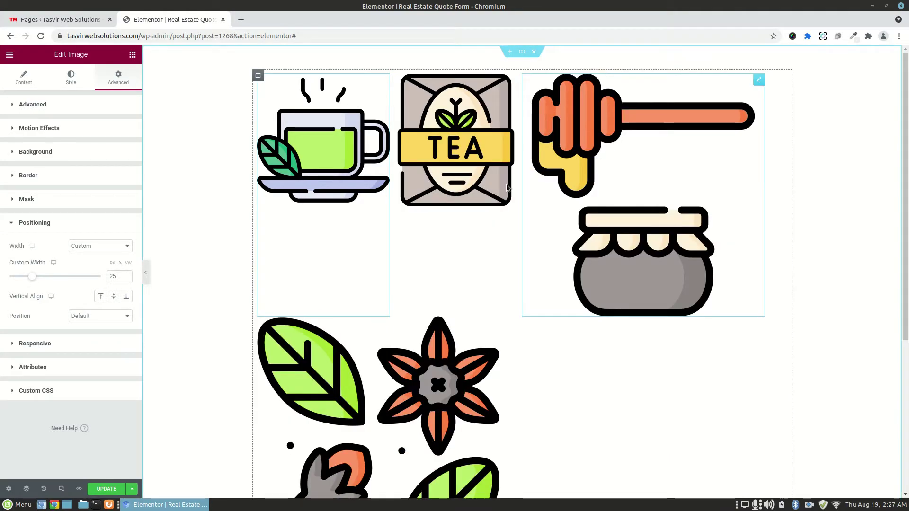
{"action": "right_click", "coordinate": [759, 80]}
{"action": "left_click", "coordinate": [790, 148]}
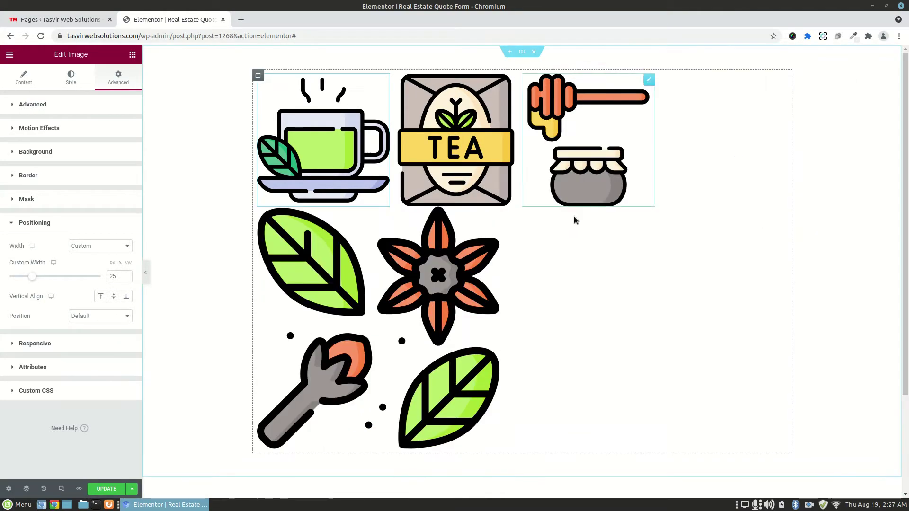
{"action": "right_click", "coordinate": [493, 212]}
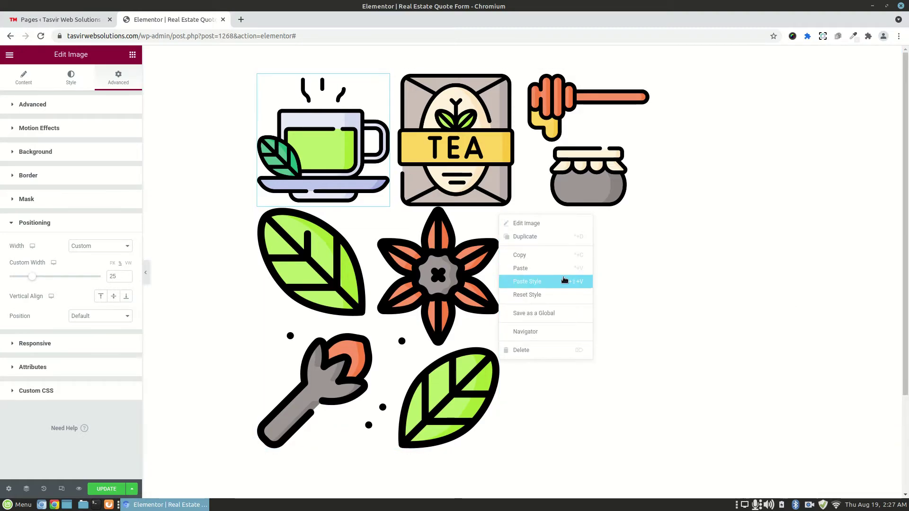
{"action": "left_click", "coordinate": [561, 282]}
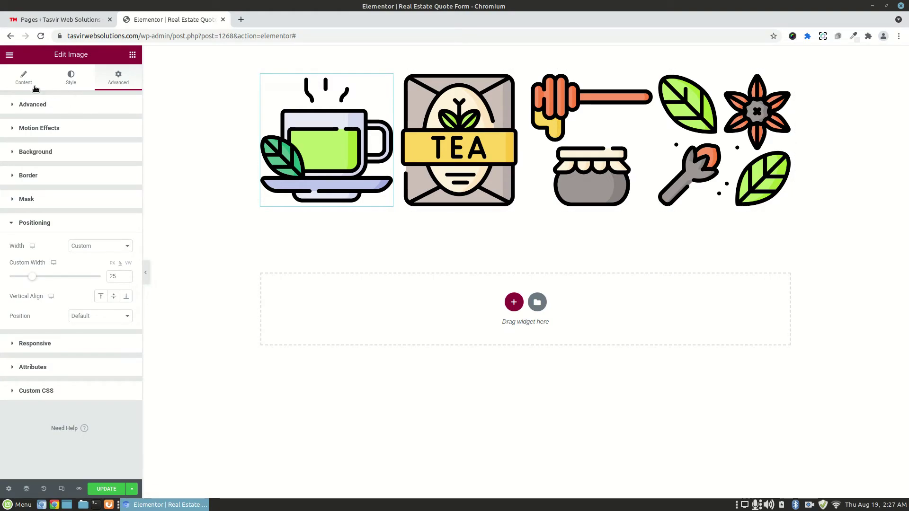
- Set the tea cup's Style image width to 75% and copy the widget
{"action": "left_click", "coordinate": [71, 77]}
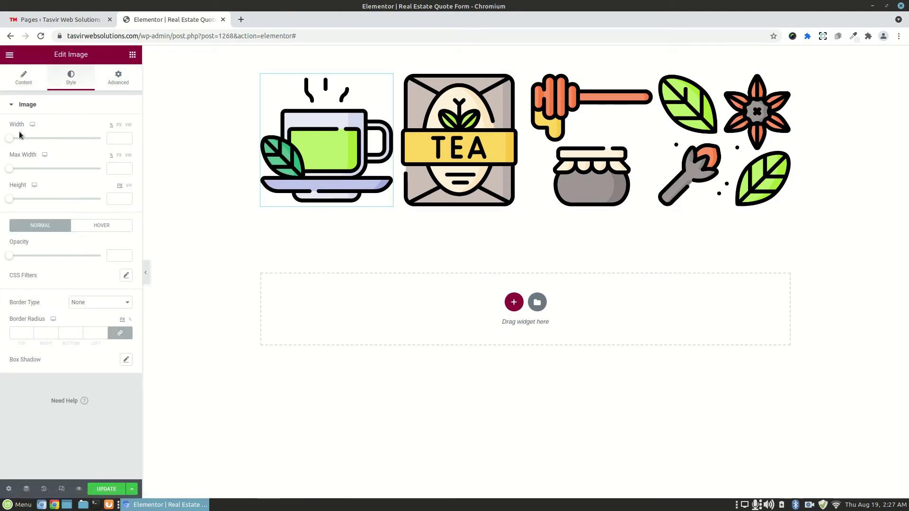
{"action": "mouse_move", "coordinate": [10, 138]}
{"action": "left_mouse_down"}
{"action": "mouse_move", "coordinate": [86, 143]}
{"action": "mouse_move", "coordinate": [78, 140]}
{"action": "left_mouse_up"}
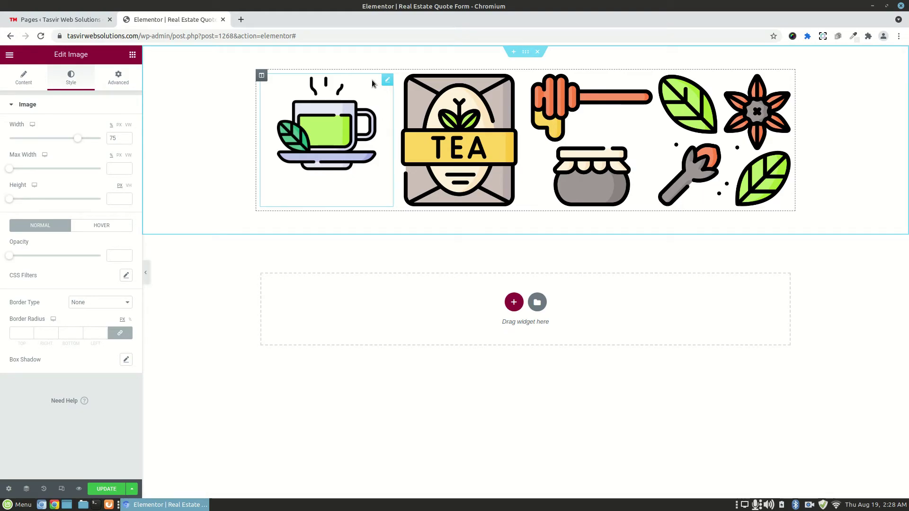
{"action": "right_click", "coordinate": [388, 79]}
{"action": "left_click", "coordinate": [417, 116]}
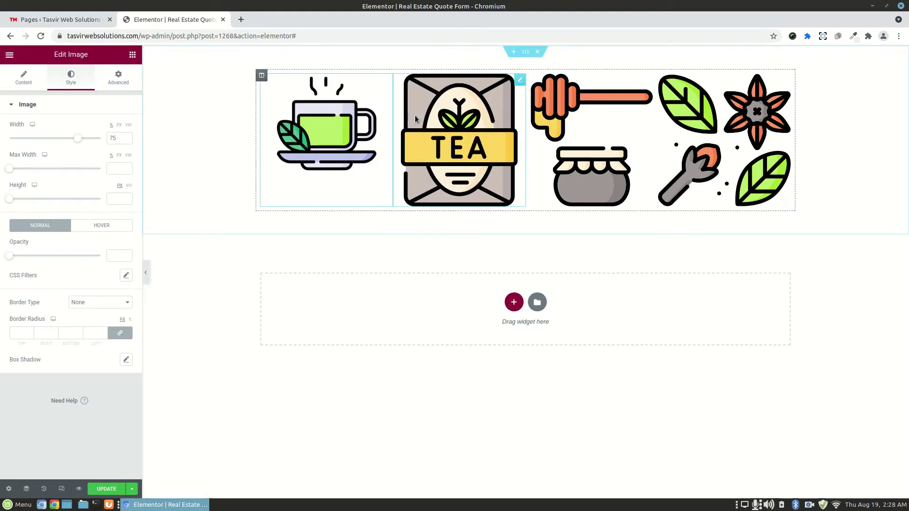
- Paste the copied style onto the TEA, honey and leaf-and-flower images
{"action": "right_click", "coordinate": [520, 78]}
{"action": "left_click", "coordinate": [551, 142]}
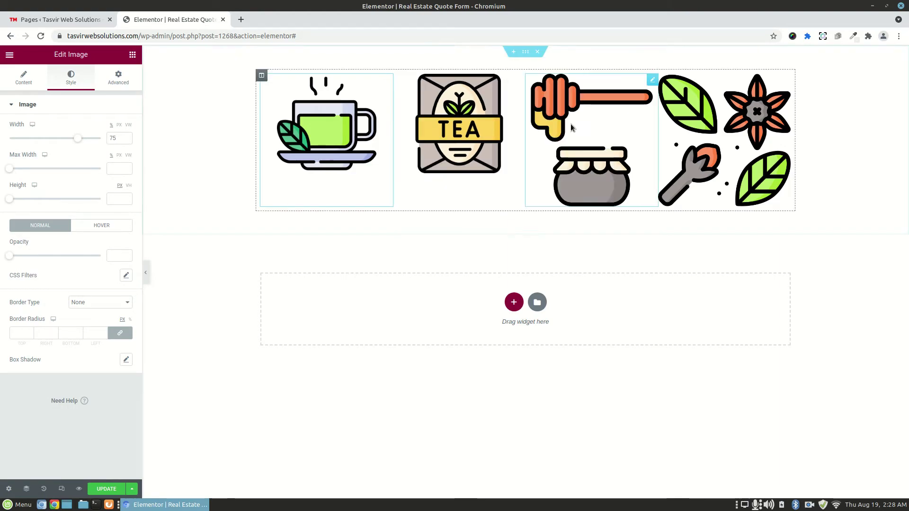
{"action": "right_click", "coordinate": [652, 80]}
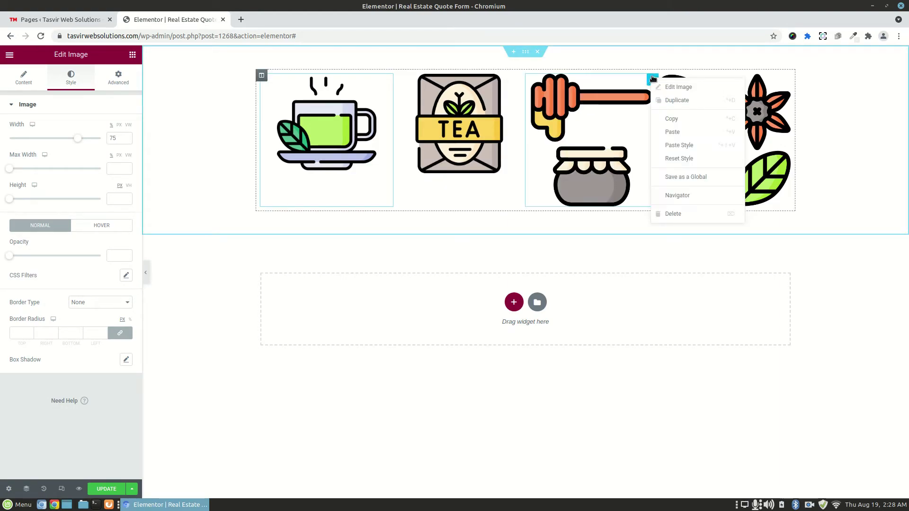
{"action": "left_click", "coordinate": [668, 144]}
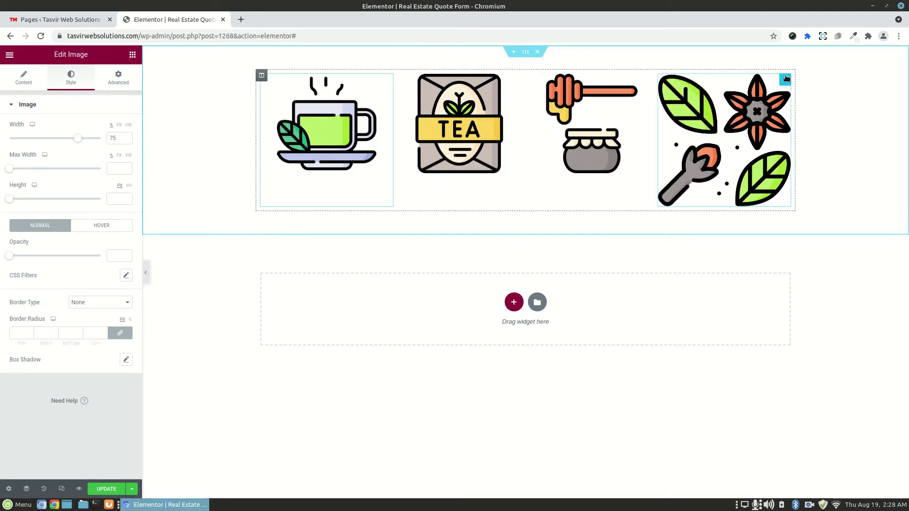
{"action": "right_click", "coordinate": [782, 77]}
{"action": "left_click", "coordinate": [812, 143]}
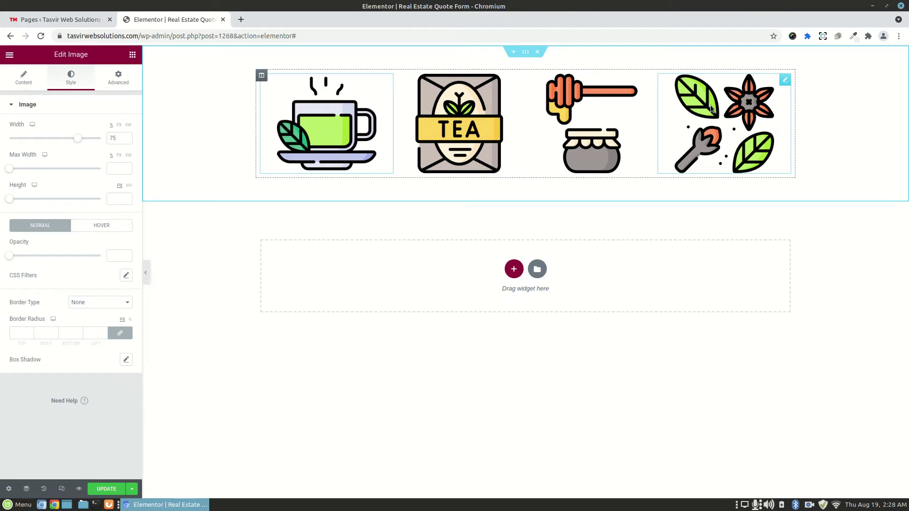
- Duplicate the leaf-and-flower image as a fifth icon and lower the tea cup's custom width to 20%
{"action": "right_click", "coordinate": [784, 83]}
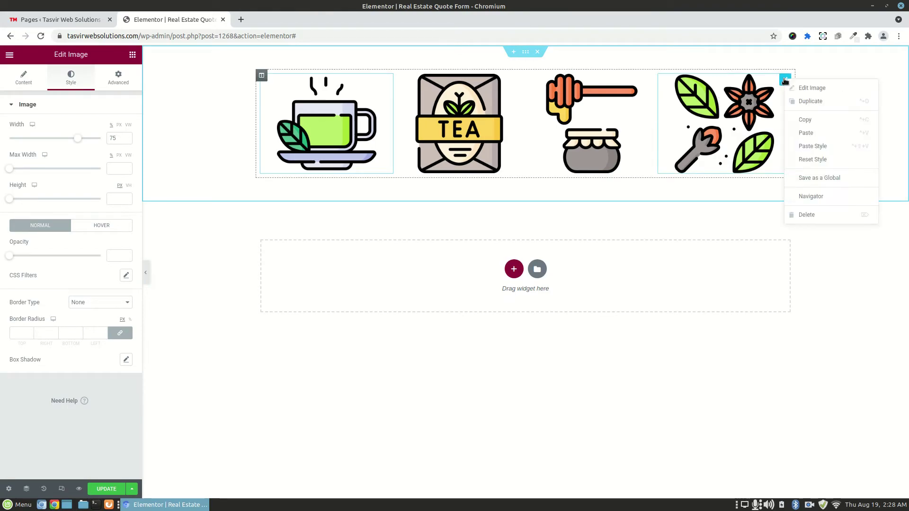
{"action": "left_click", "coordinate": [806, 100]}
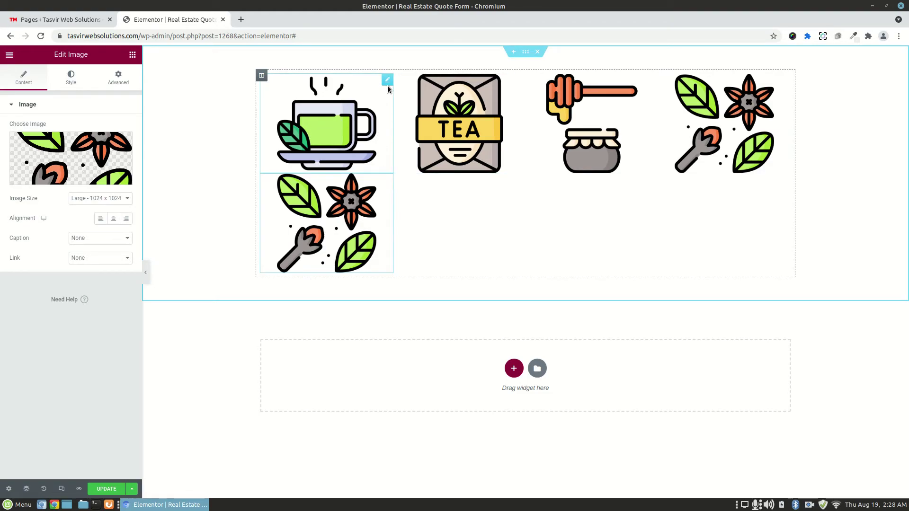
{"action": "left_click", "coordinate": [388, 83]}
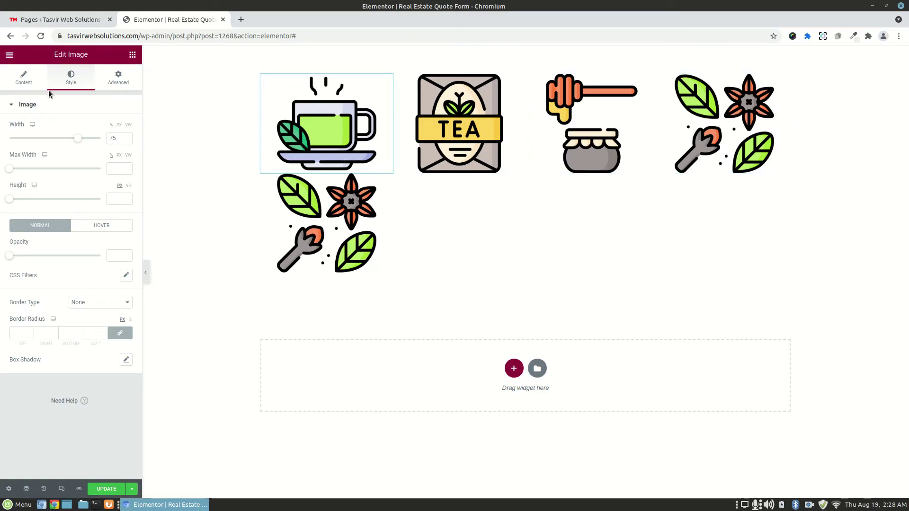
{"action": "left_click", "coordinate": [118, 78]}
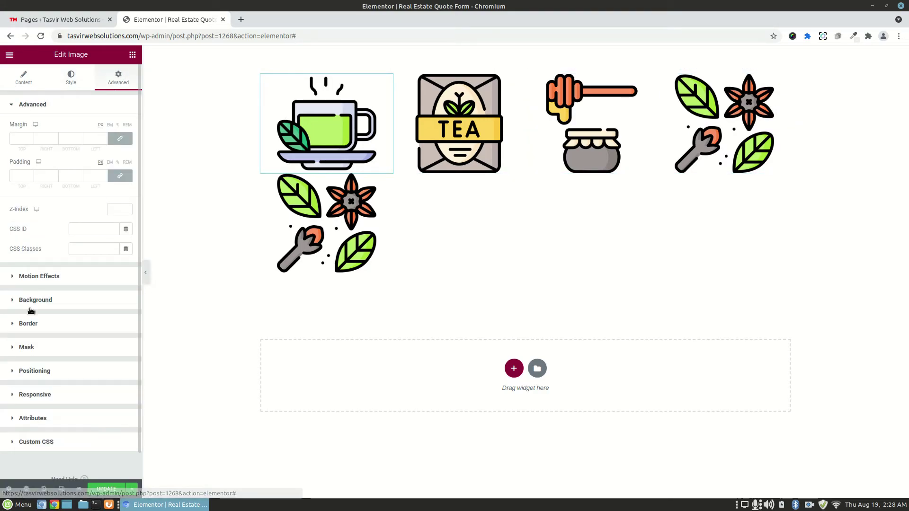
{"action": "left_click", "coordinate": [54, 370]}
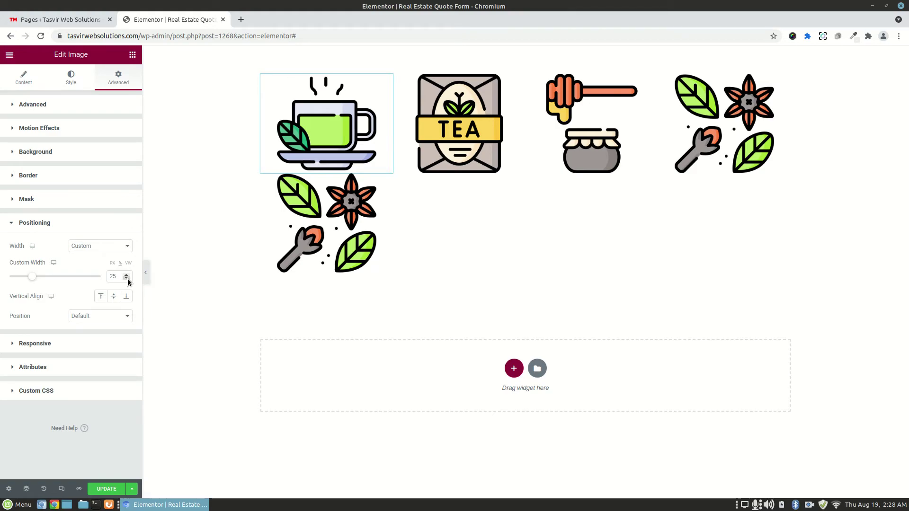
{"action": "left_click", "coordinate": [127, 278]}
{"action": "left_click", "coordinate": [128, 279]}
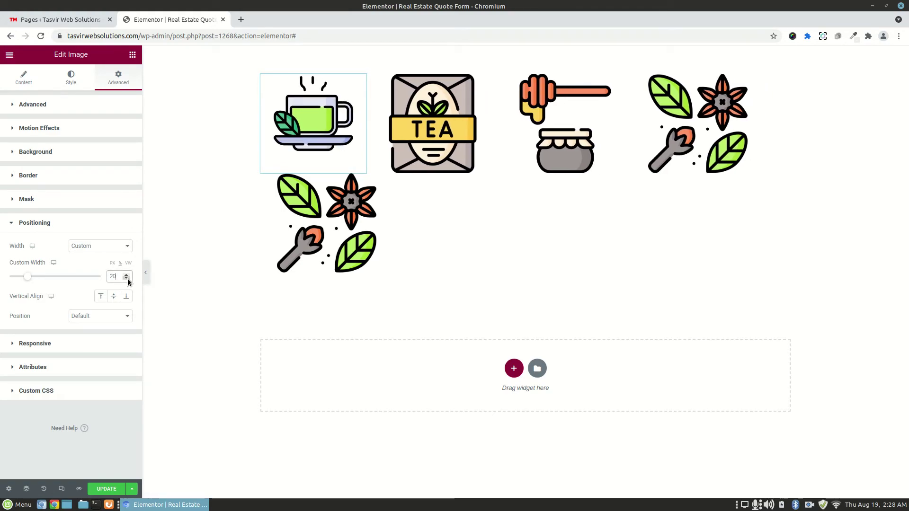
- Copy the tea cup widget and paste its style onto the other four images
{"action": "right_click", "coordinate": [361, 82]}
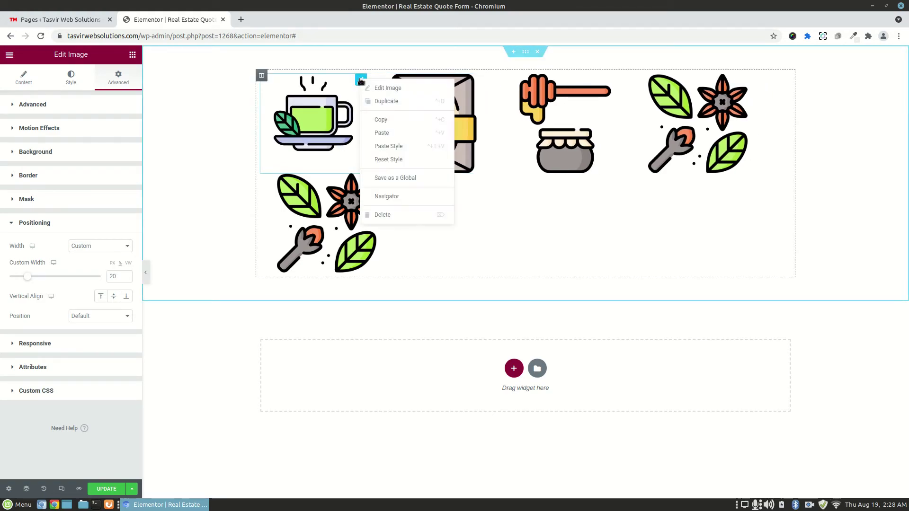
{"action": "left_click", "coordinate": [393, 121]}
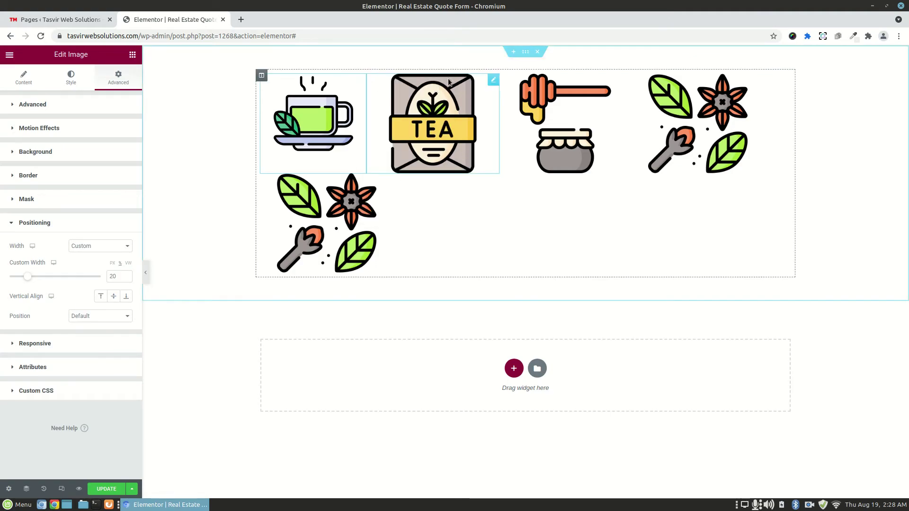
{"action": "right_click", "coordinate": [493, 80]}
{"action": "left_click", "coordinate": [515, 147]}
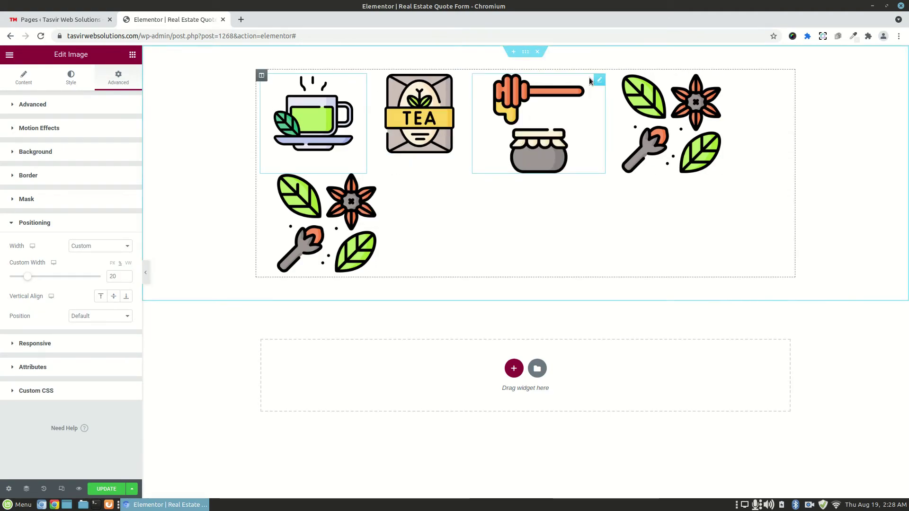
{"action": "right_click", "coordinate": [598, 79]}
{"action": "left_click", "coordinate": [634, 144]}
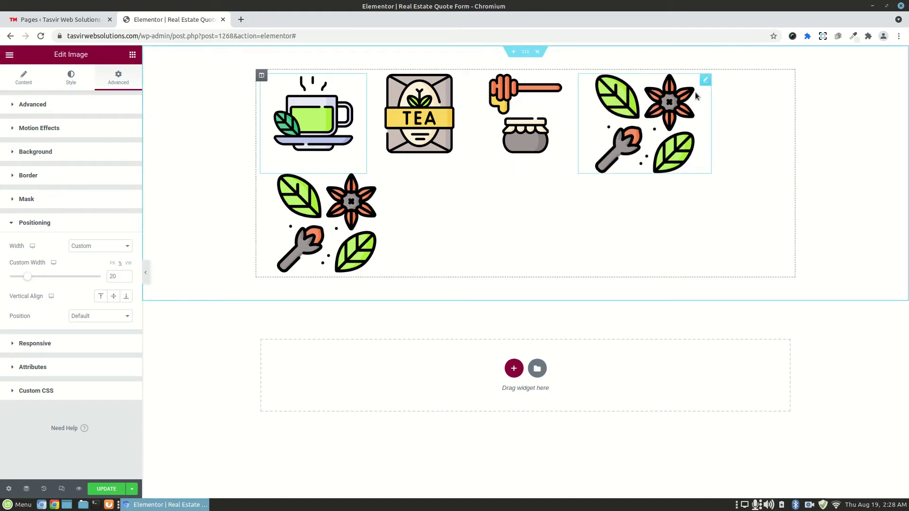
{"action": "right_click", "coordinate": [706, 79]}
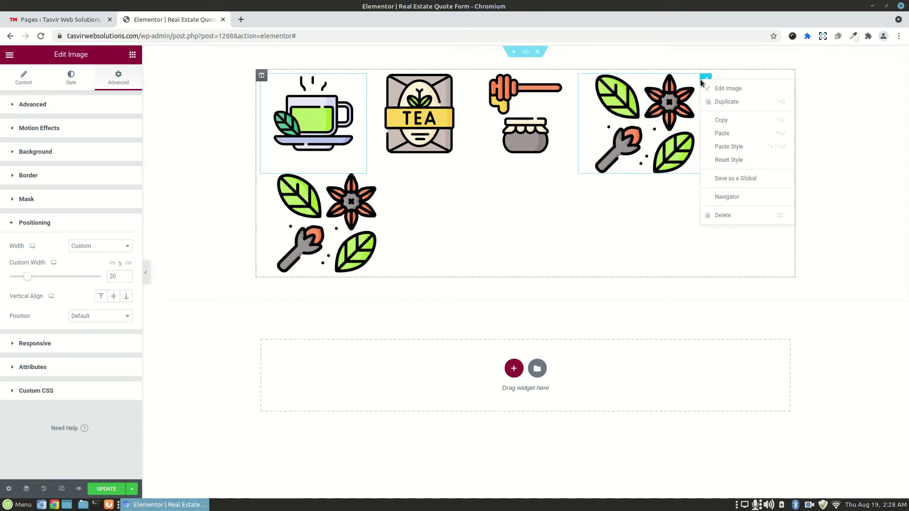
{"action": "left_click", "coordinate": [751, 149]}
{"action": "right_click", "coordinate": [385, 156]}
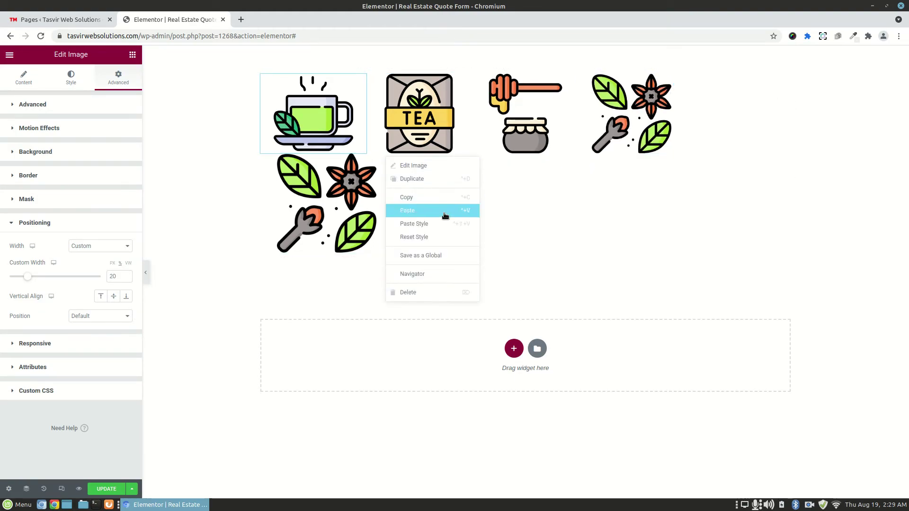
{"action": "left_click", "coordinate": [426, 223]}
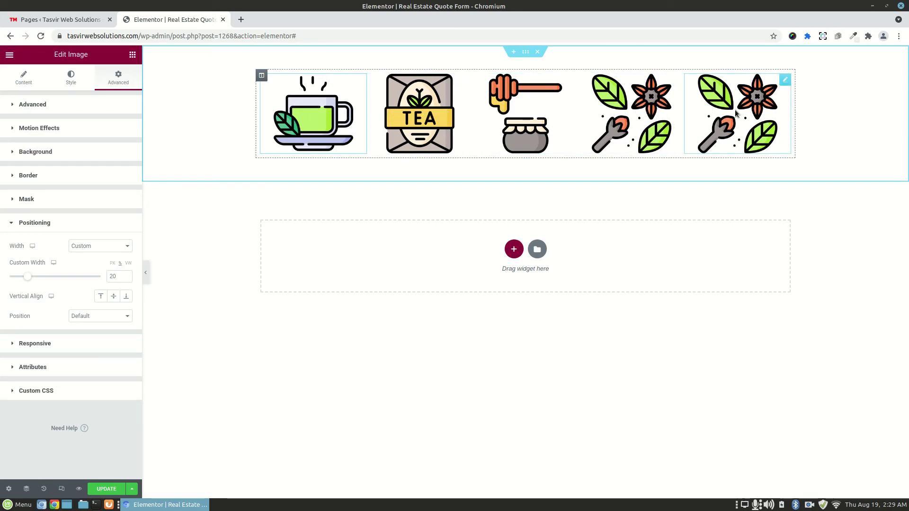
- Load flaticon.com in a new browser tab and scroll through its home page
{"action": "left_click", "coordinate": [241, 20]}
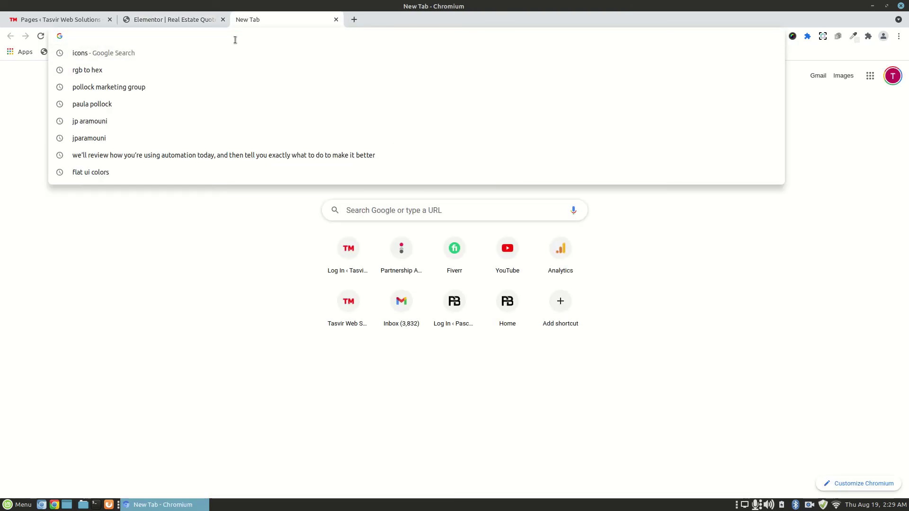
{"action": "type", "text": "fl"}
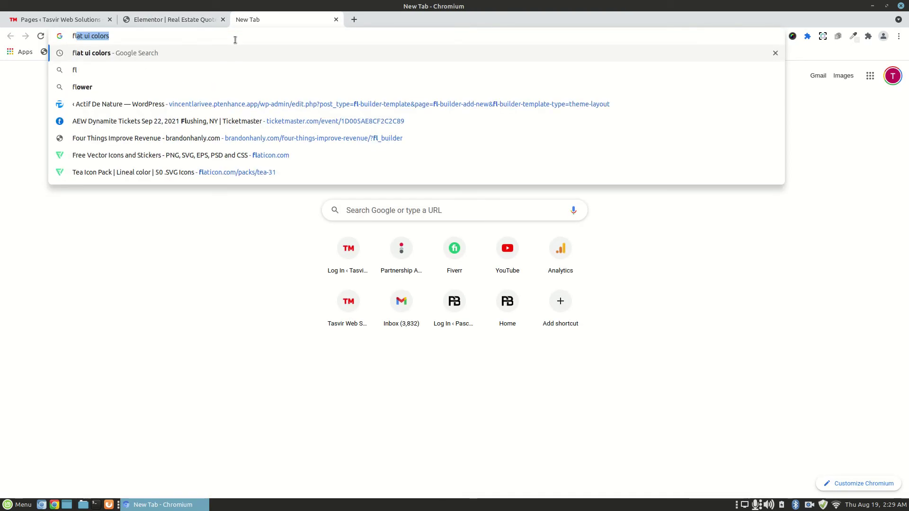
{"action": "type", "text": "at"}
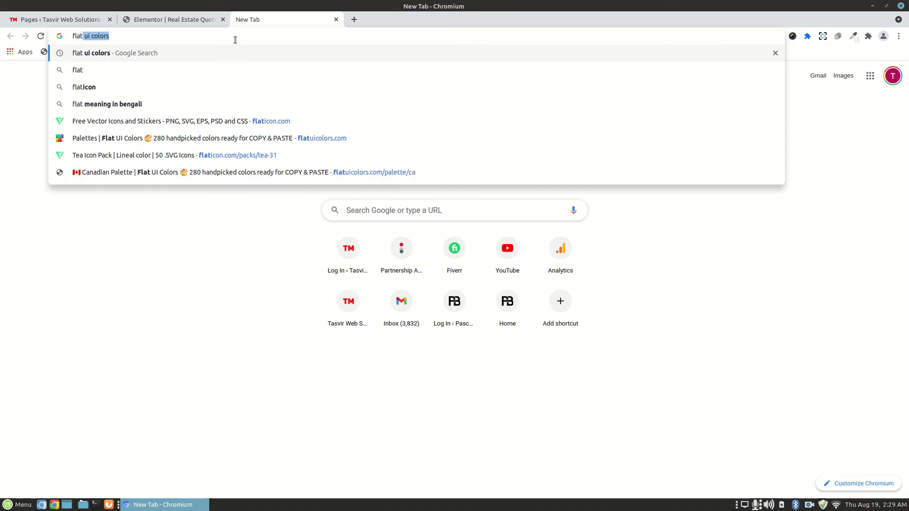
{"action": "left_click", "coordinate": [272, 121]}
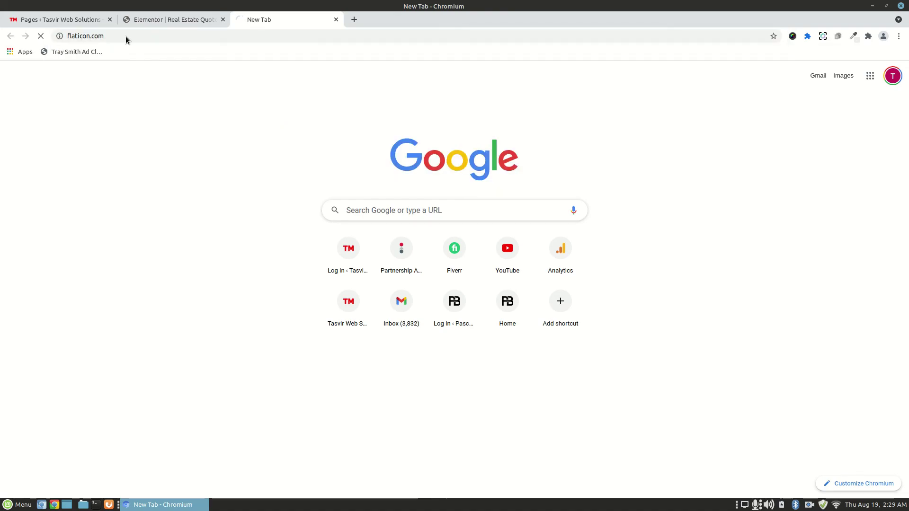
{"action": "scroll", "coordinate": [544, 215], "scroll_direction": "down", "scroll_amount": 2}
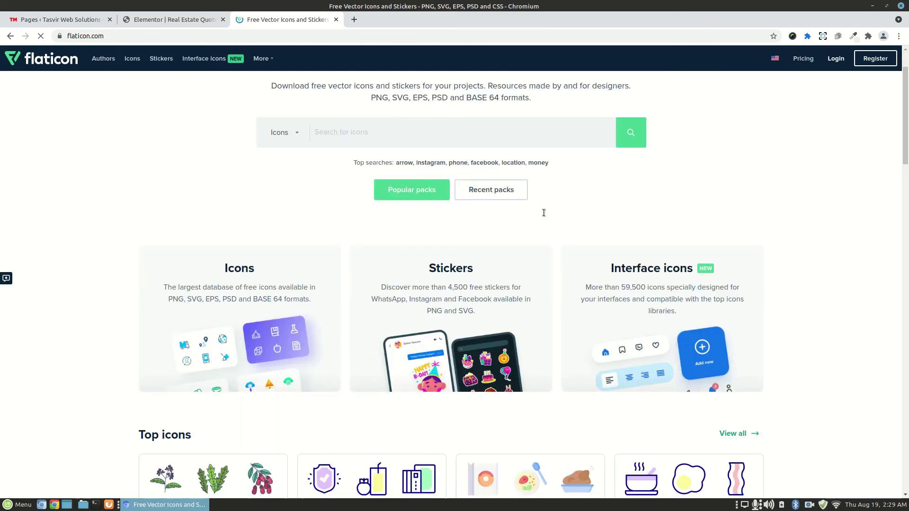
{"action": "scroll", "coordinate": [543, 214], "scroll_direction": "down", "scroll_amount": 4}
{"action": "scroll", "coordinate": [543, 214], "scroll_direction": "down", "scroll_amount": 3}
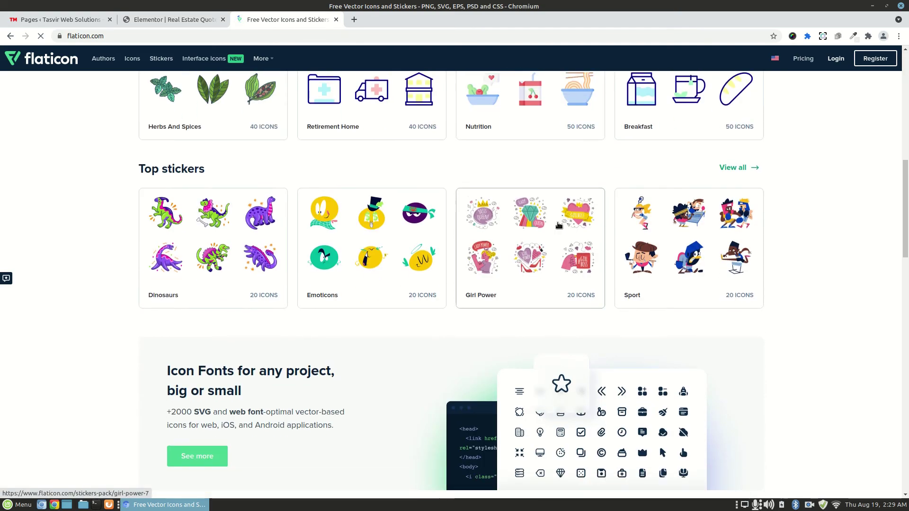
{"action": "scroll", "coordinate": [504, 258], "scroll_direction": "down", "scroll_amount": 2}
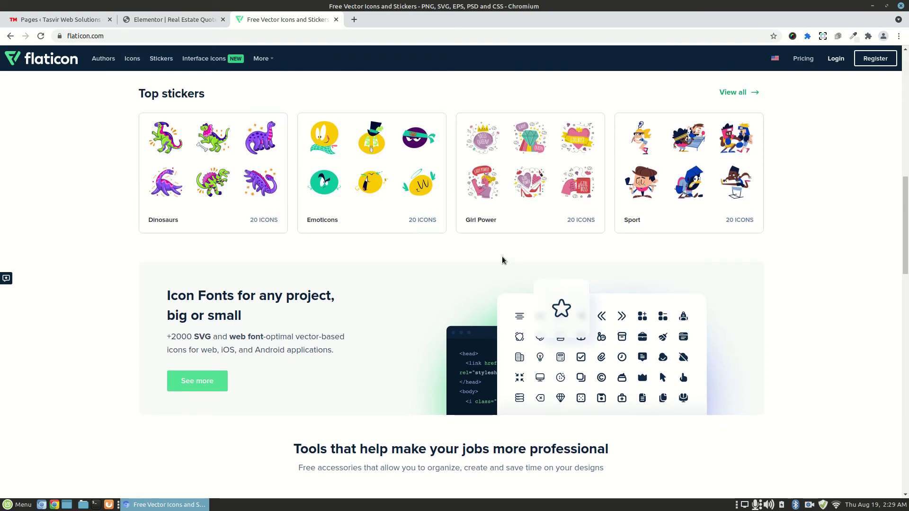
{"action": "scroll", "coordinate": [502, 259], "scroll_direction": "down", "scroll_amount": 3}
{"action": "scroll", "coordinate": [503, 259], "scroll_direction": "up", "scroll_amount": 3}
{"action": "scroll", "coordinate": [502, 256], "scroll_direction": "up", "scroll_amount": 1}
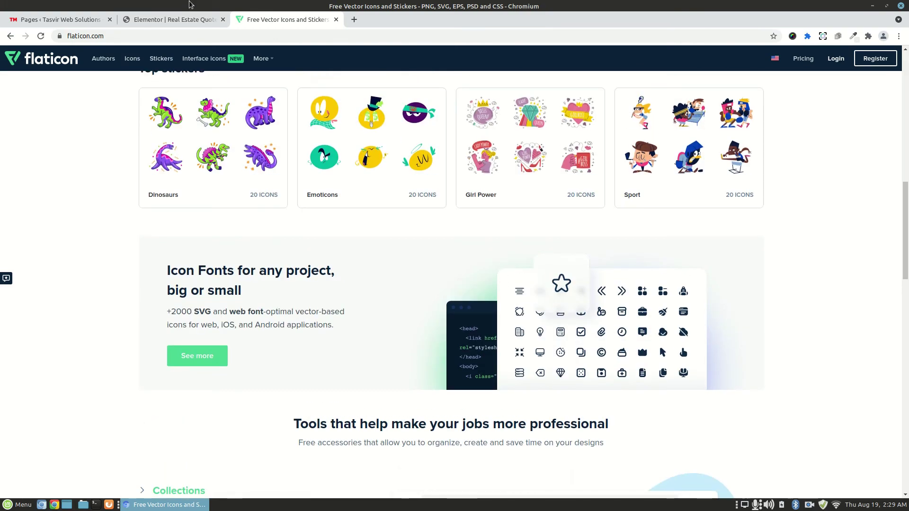
- Compare the Elementor and Flaticon tabs, ending at the top of Flaticon's home page
{"action": "left_click", "coordinate": [174, 19]}
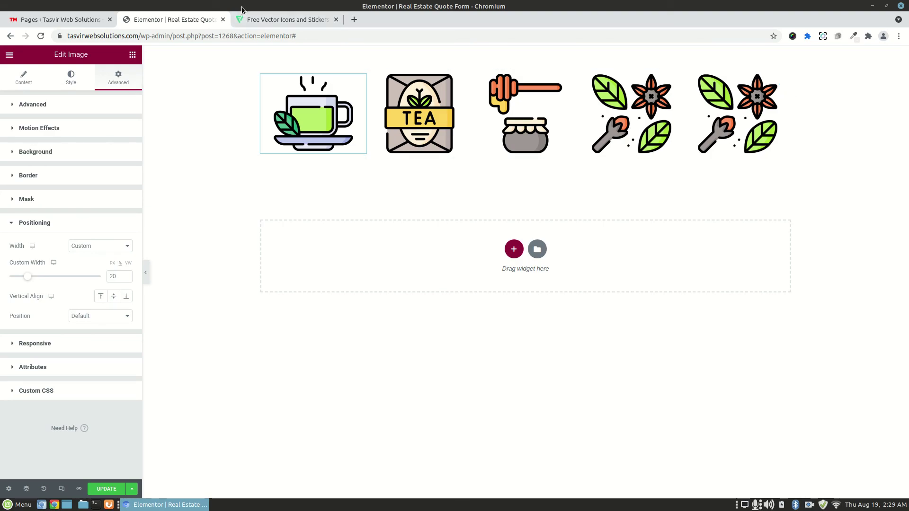
{"action": "left_click", "coordinate": [312, 20]}
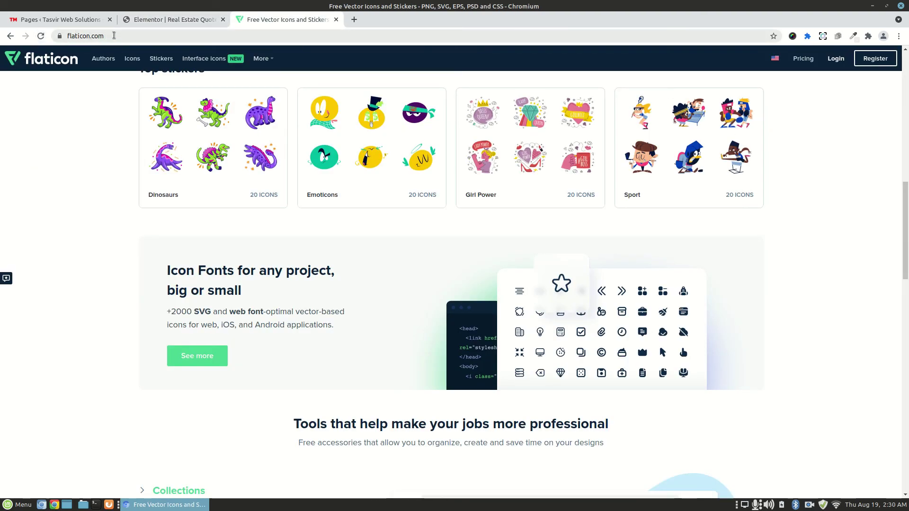
{"action": "left_click", "coordinate": [173, 21]}
{"action": "left_click", "coordinate": [294, 16]}
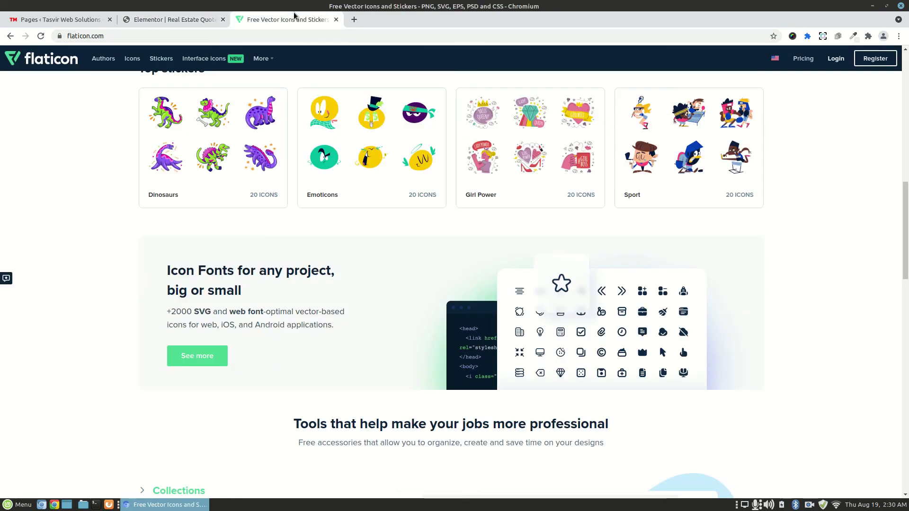
{"action": "scroll", "coordinate": [408, 131], "scroll_direction": "up", "scroll_amount": 5}
{"action": "scroll", "coordinate": [408, 132], "scroll_direction": "up", "scroll_amount": 5}
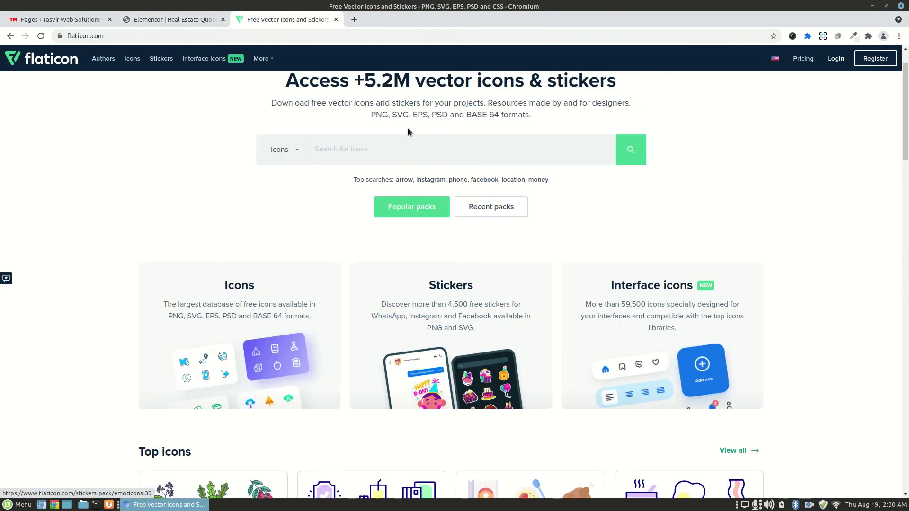
{"action": "scroll", "coordinate": [408, 131], "scroll_direction": "up", "scroll_amount": 2}
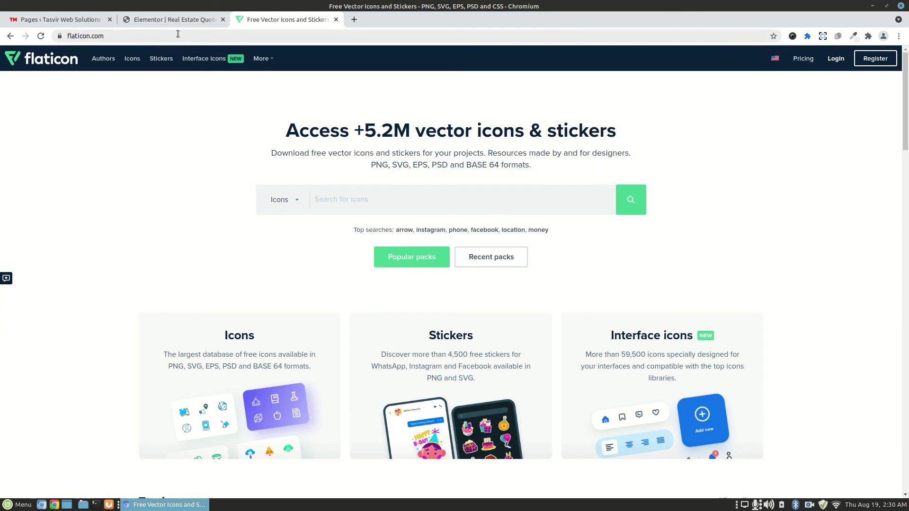
- Bring the Elementor editor tab back in front of Flaticon
{"action": "left_click", "coordinate": [186, 19]}
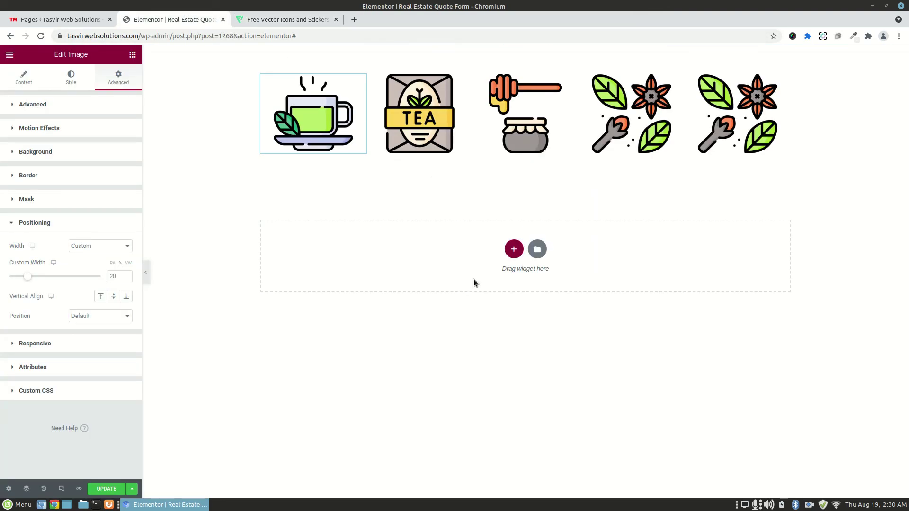